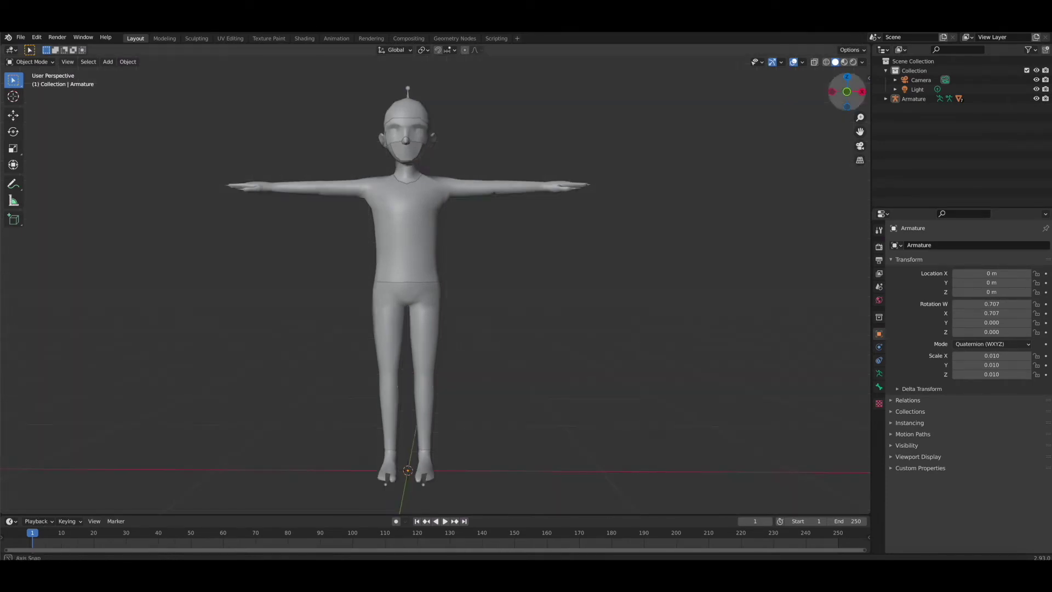
Step: Orbit around the T-posed character, then snap to the Front Orthographic view
mouse_move(856, 94)
left_mouse_down()
mouse_move(800, 88)
mouse_move(844, 100)
left_mouse_up()
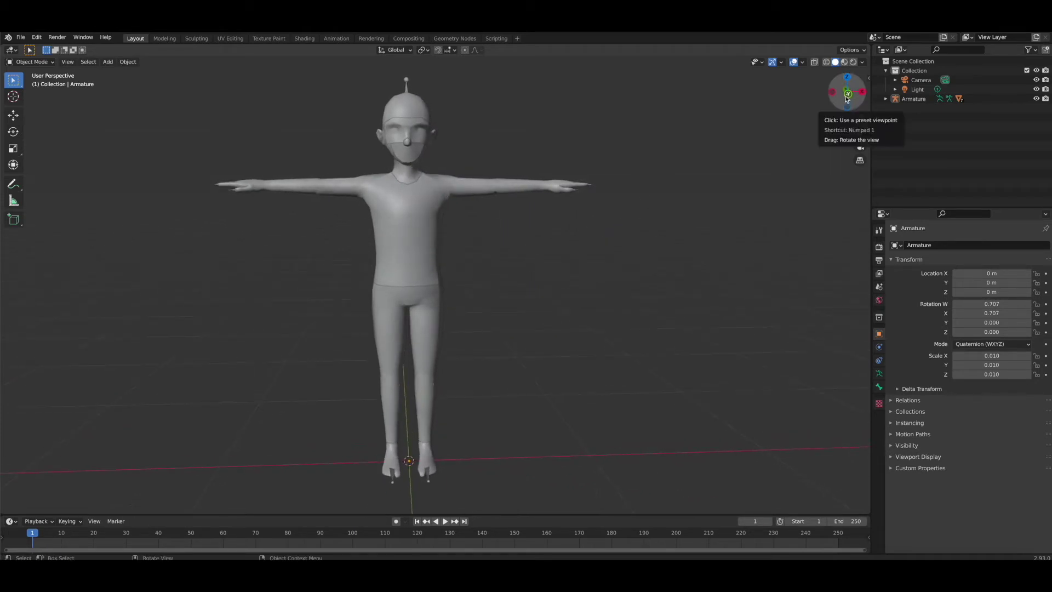
left_click(848, 95)
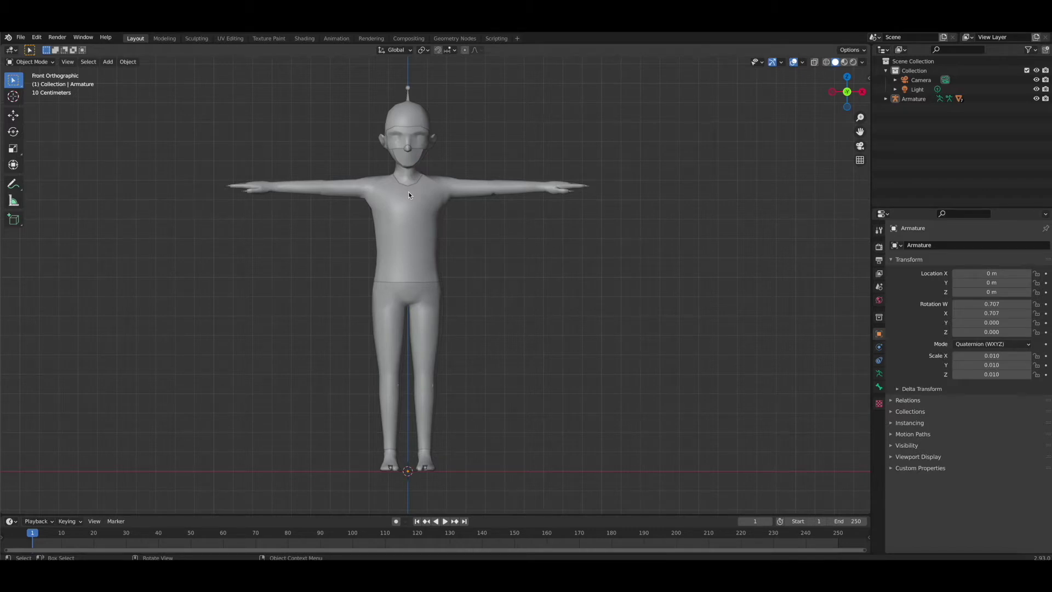
Step: Put M_uBody_BaseMesh into face-select Edit Mode and convert its torso triangles to quads
left_click(381, 199)
left_click(23, 63)
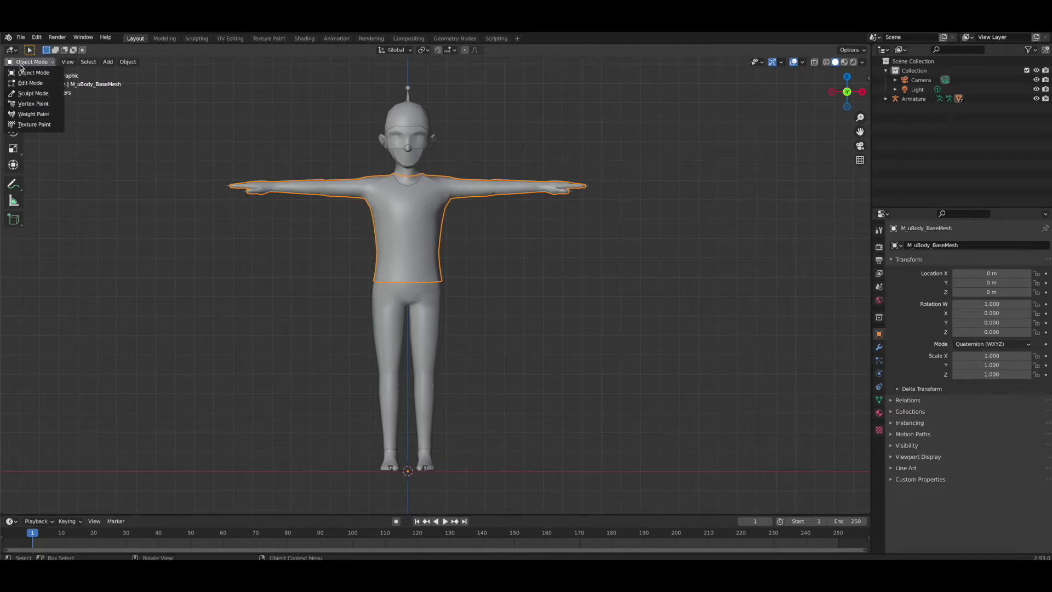
left_click(19, 82)
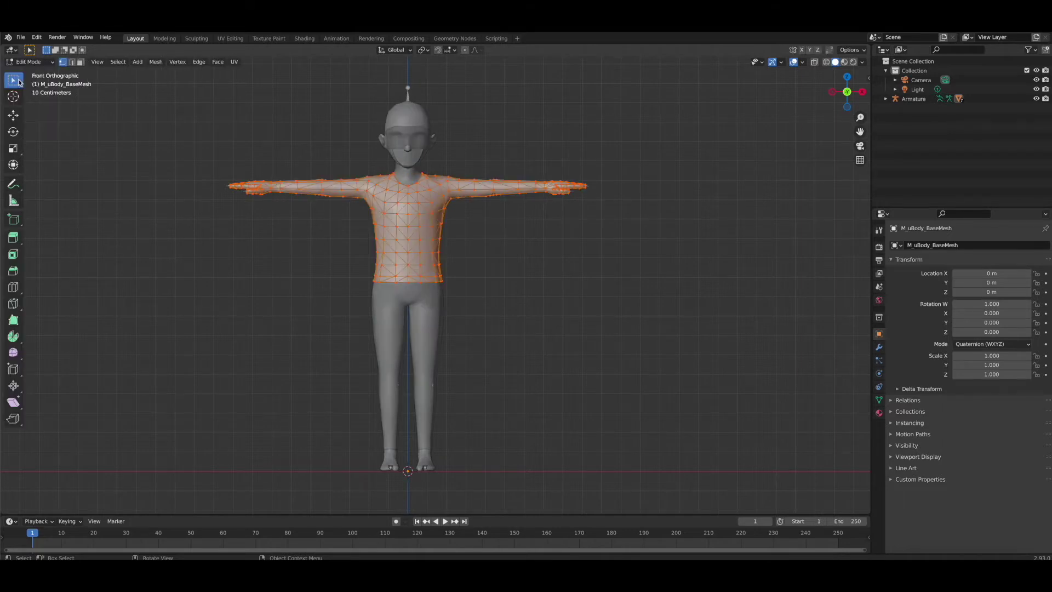
left_click(81, 63)
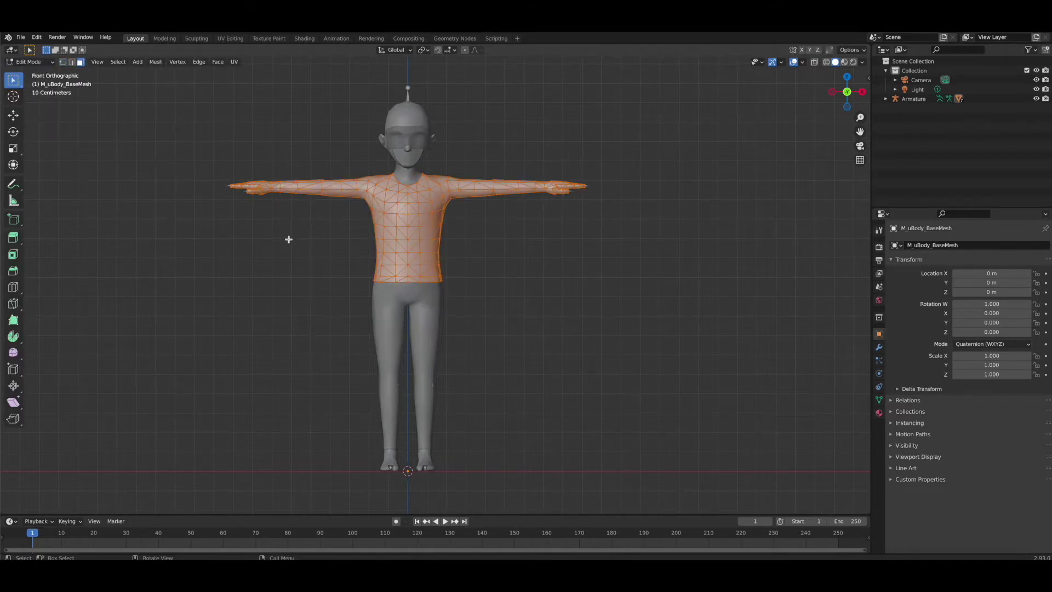
right_click(307, 236)
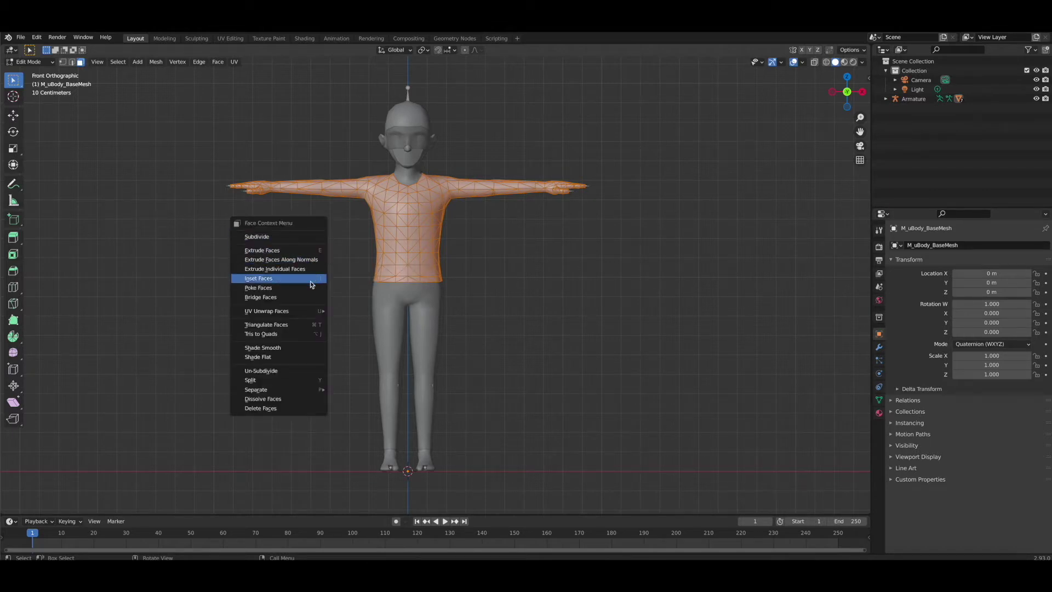
mouse_move(301, 315)
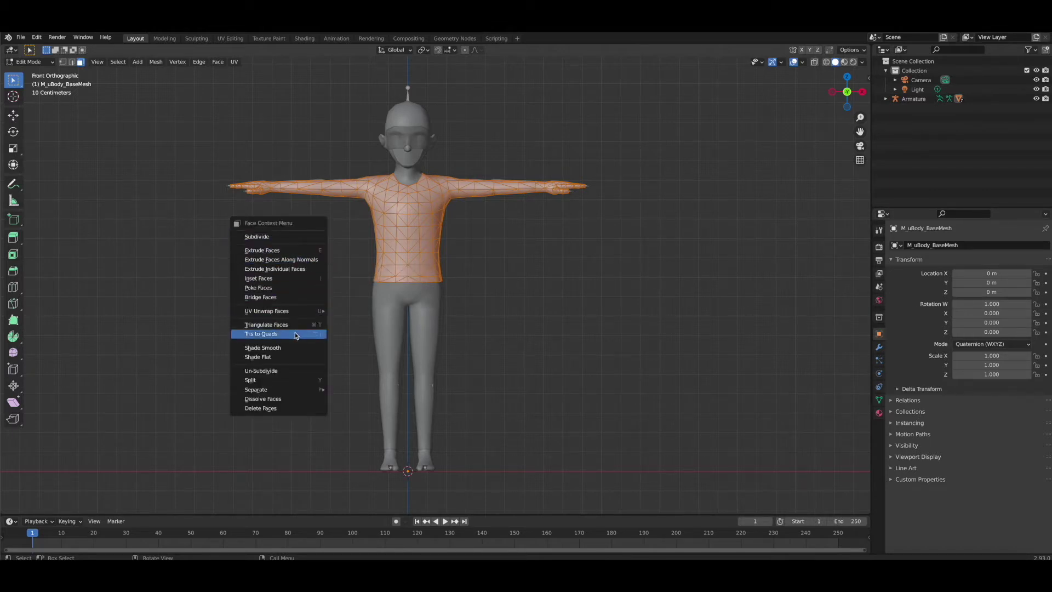
left_click(295, 334)
left_click(519, 241)
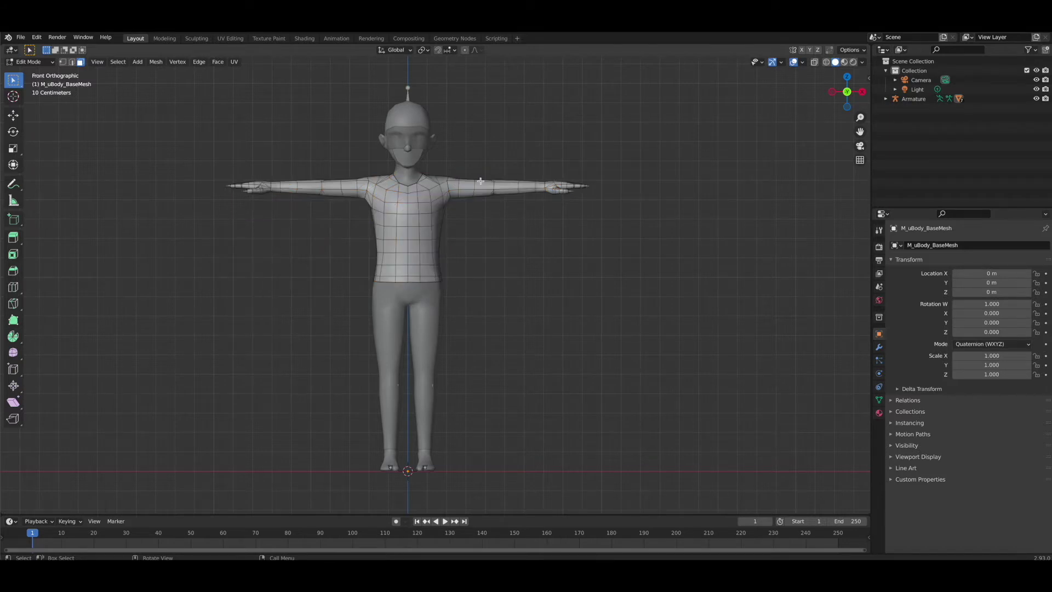
middle_click_drag(481, 181, 328, 170)
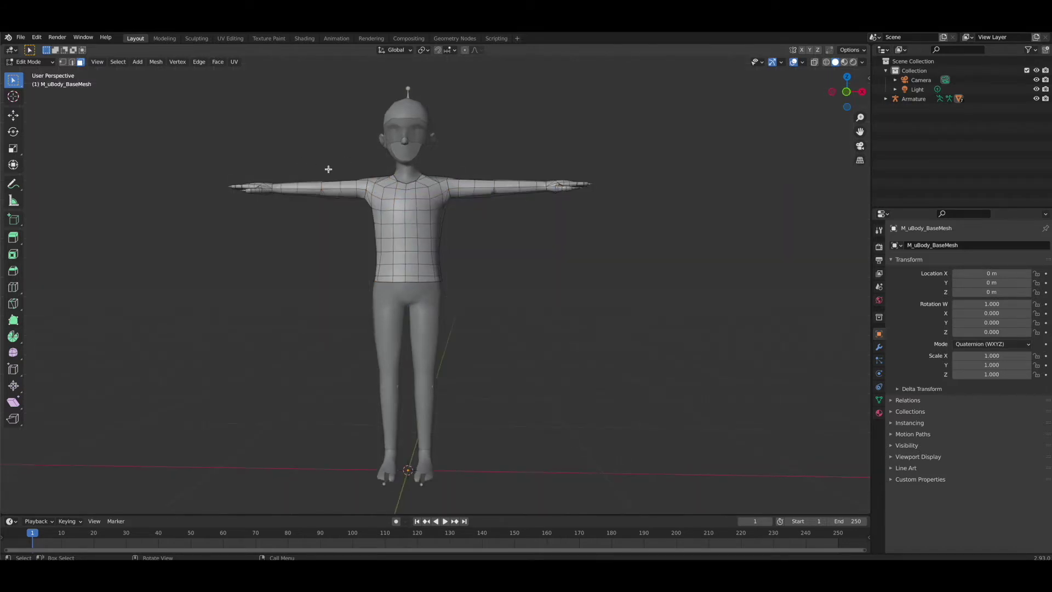
left_click(848, 94)
left_click(849, 93)
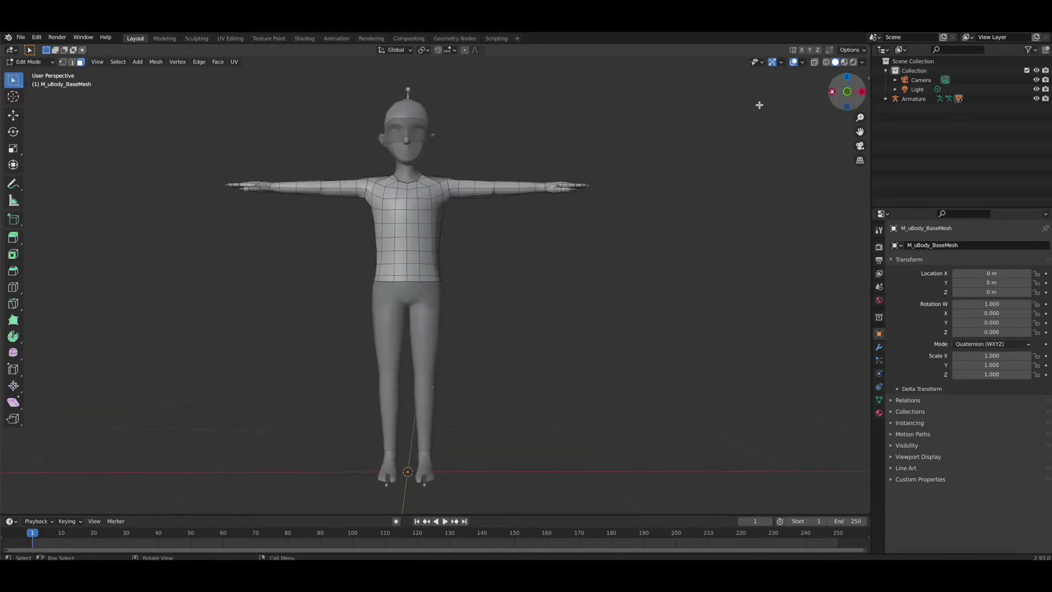
mouse_move(849, 93)
left_mouse_down()
mouse_move(784, 97)
mouse_move(850, 97)
left_mouse_up()
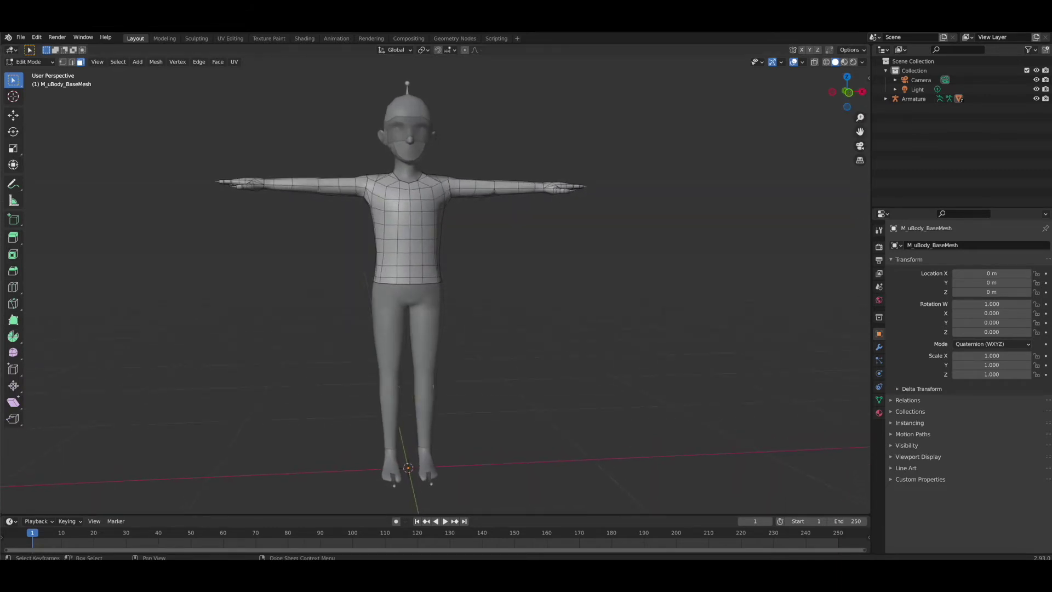
left_click(850, 96)
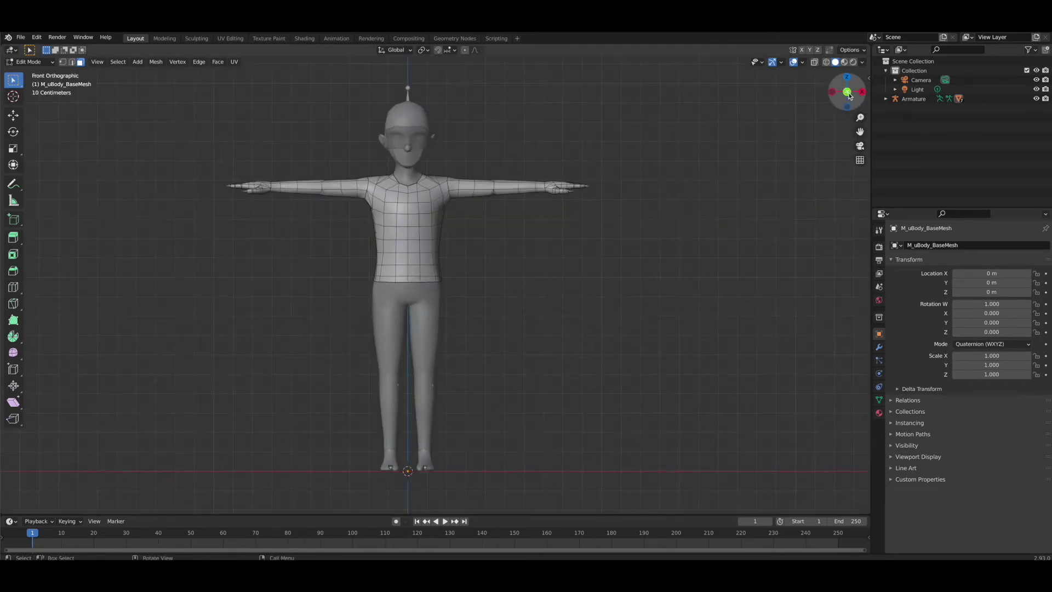
Step: In wireframe, box-select the shirt faces from shoulders to waist, then check them in Material Preview
left_click(827, 62)
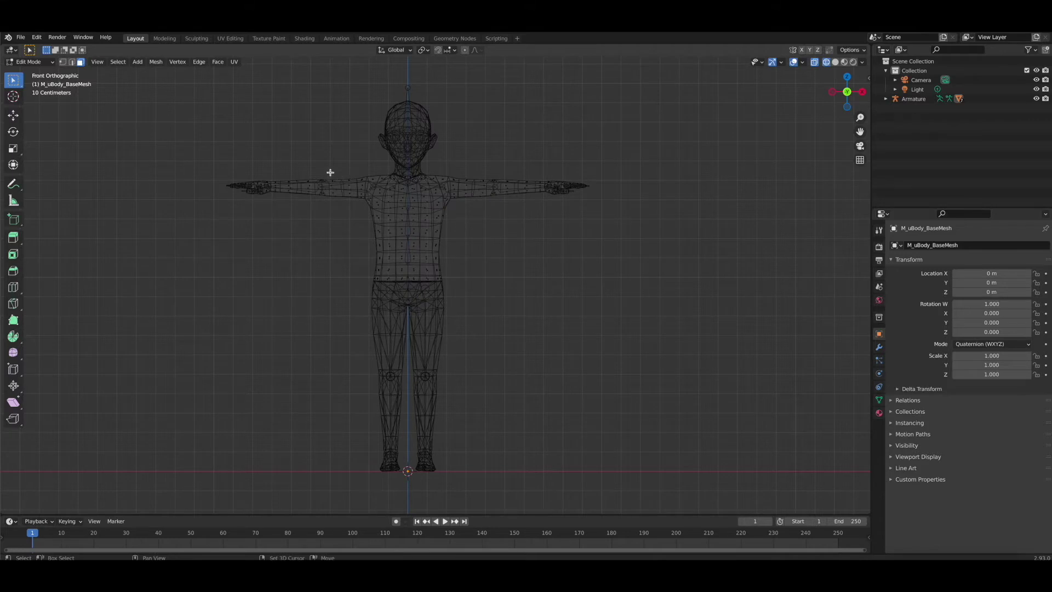
left_click_drag(325, 169, 486, 286)
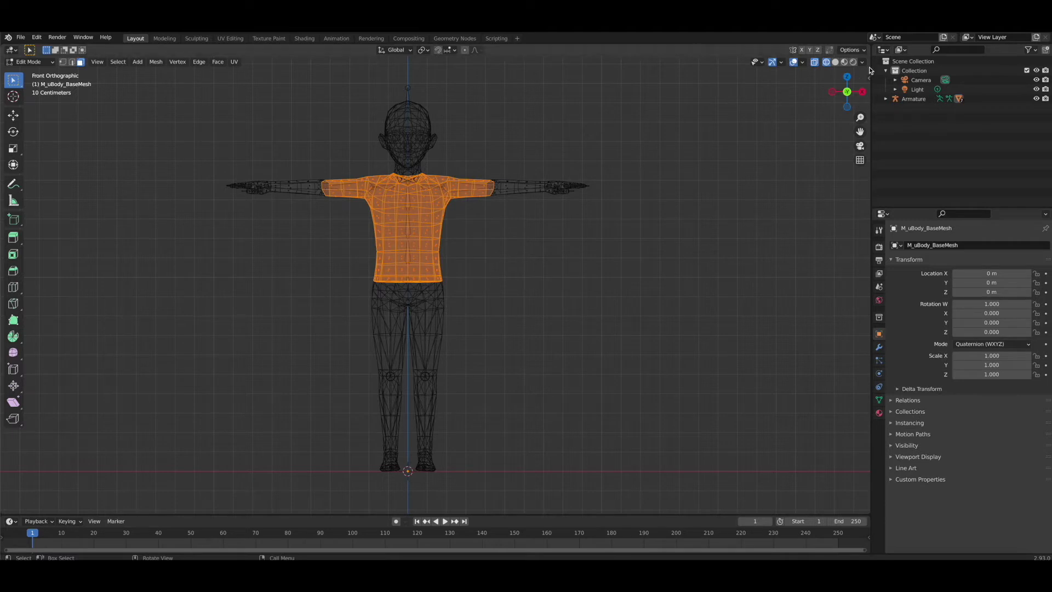
left_click(845, 62)
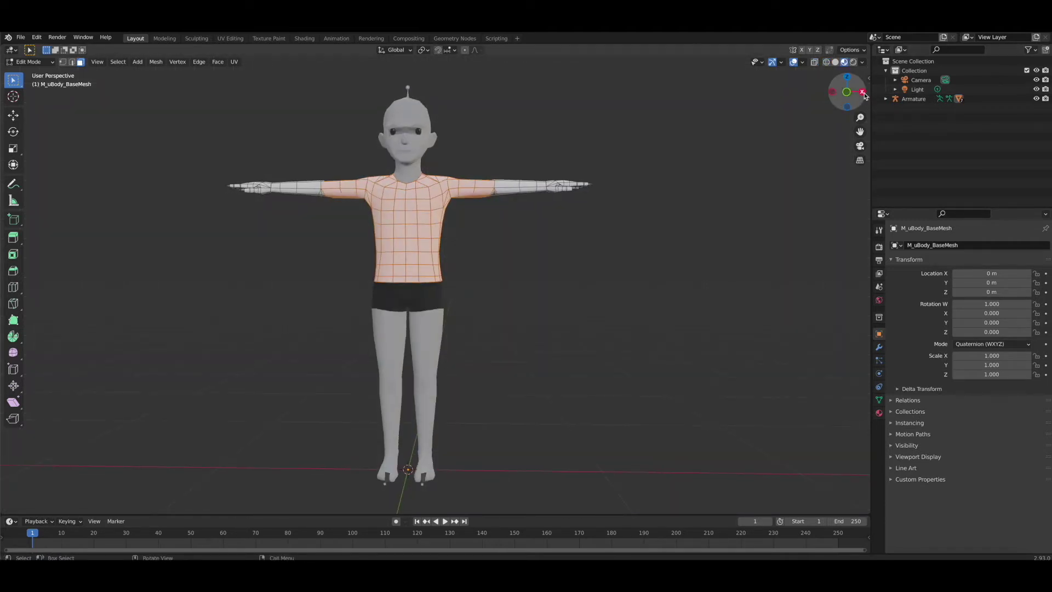
mouse_move(847, 98)
left_mouse_down()
mouse_move(733, 121)
mouse_move(847, 93)
left_mouse_up()
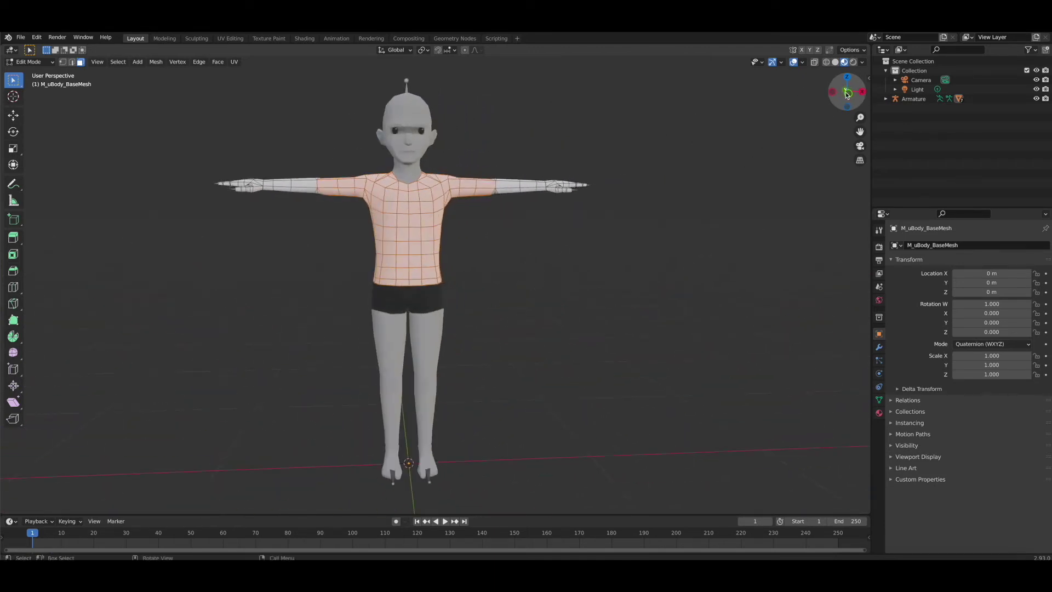
left_click(849, 92)
left_click(849, 92)
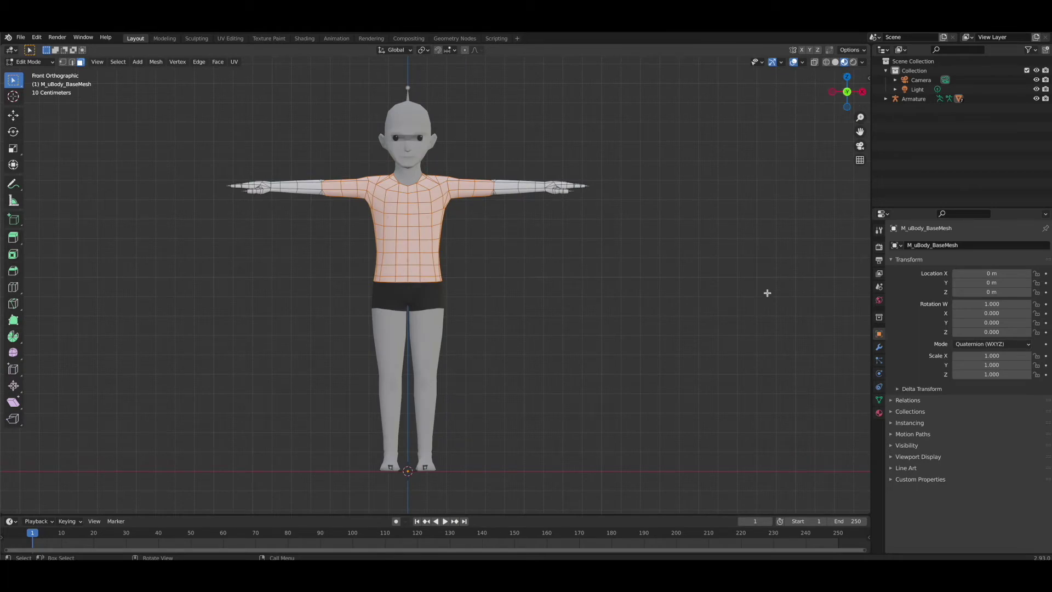
left_click(879, 413)
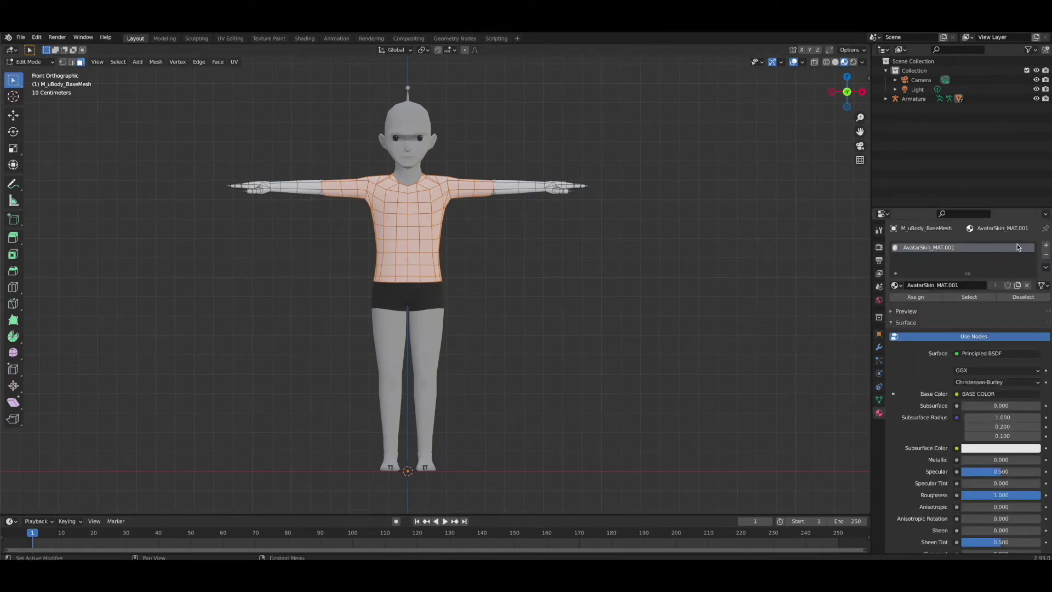
Step: Add a new Material.001 slot to the body mesh with an Image Texture as Base Color
left_click(1045, 247)
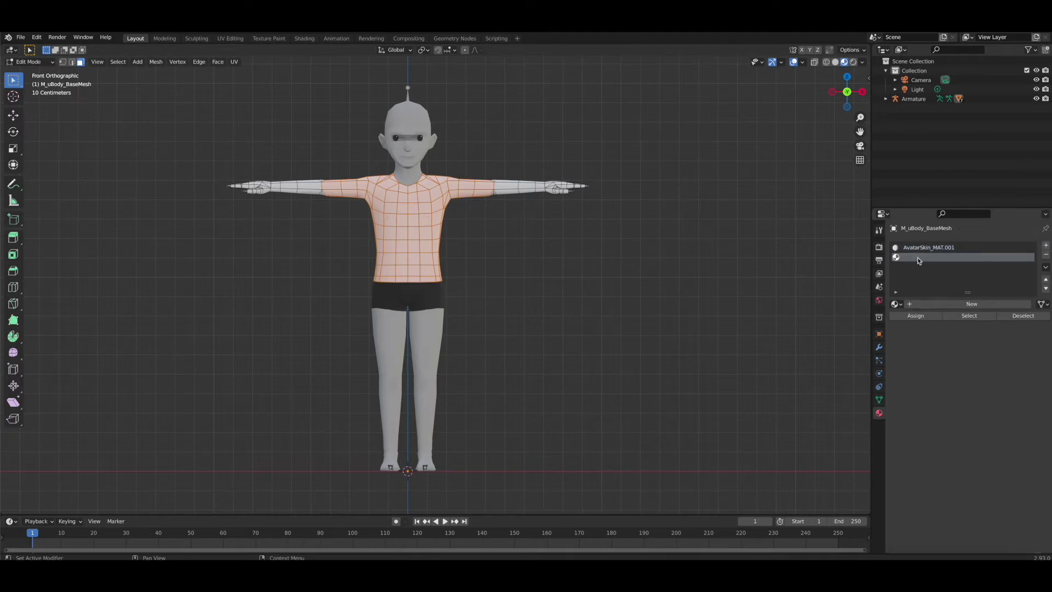
left_click(955, 307)
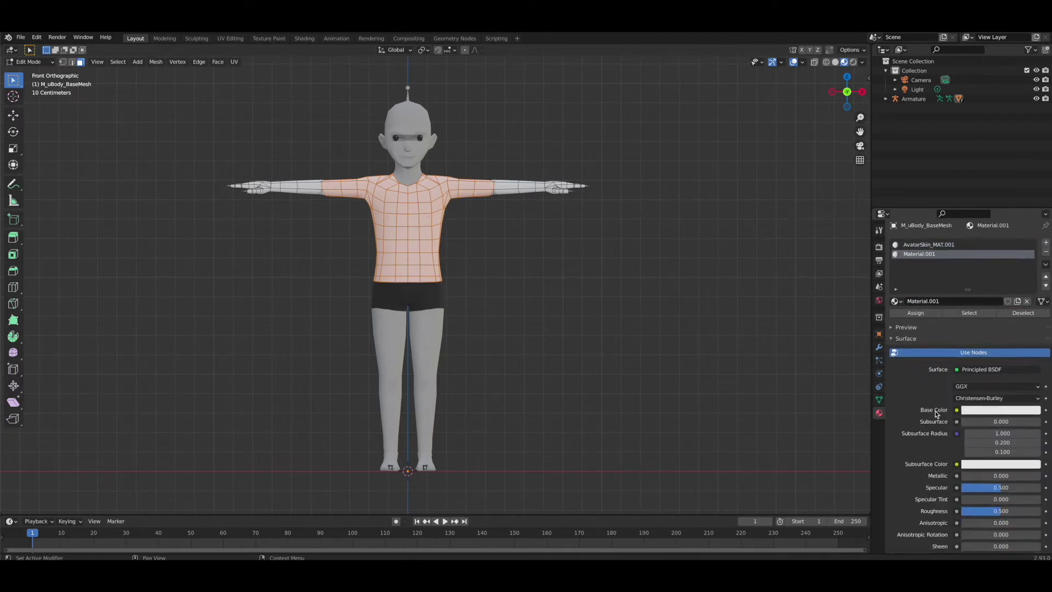
left_click(956, 411)
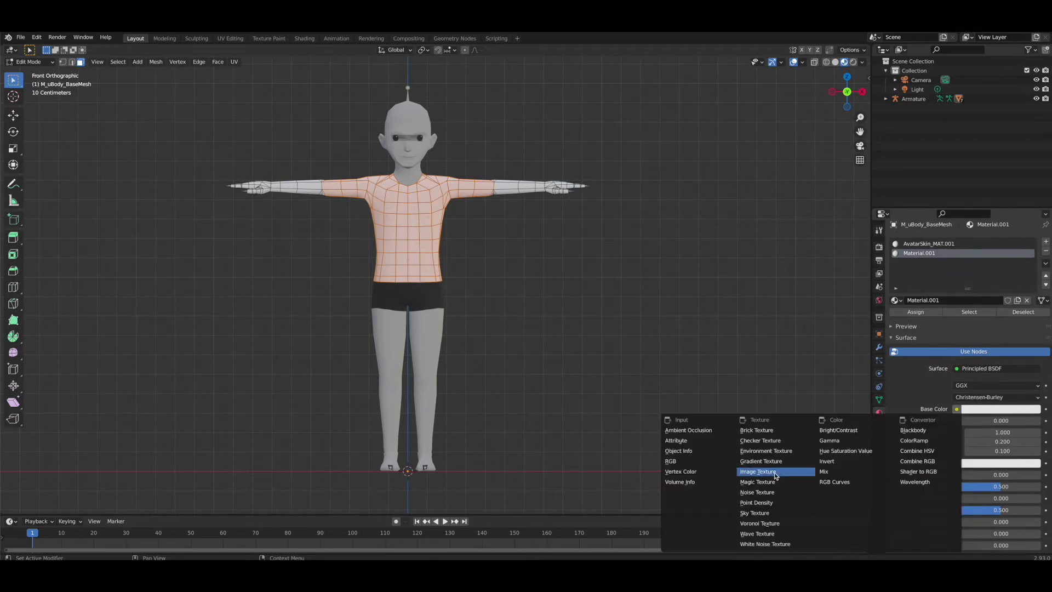
left_click(749, 472)
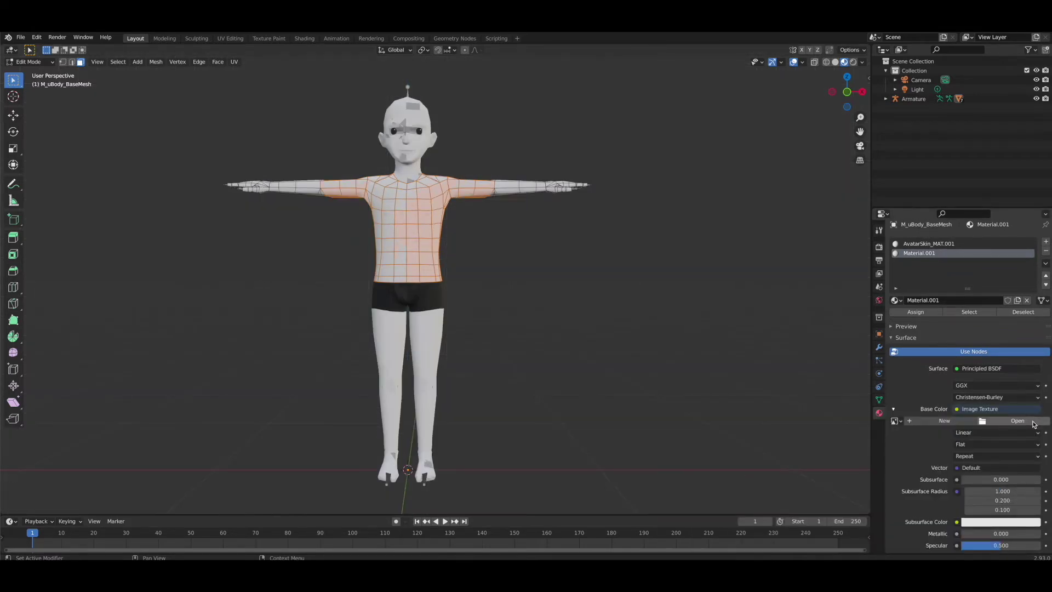
left_click(1015, 420)
Step: Load Greenspire_Texture.png from Desktop/WW 2 as base colour and assign Material.001 to the shirt faces
left_click(311, 254)
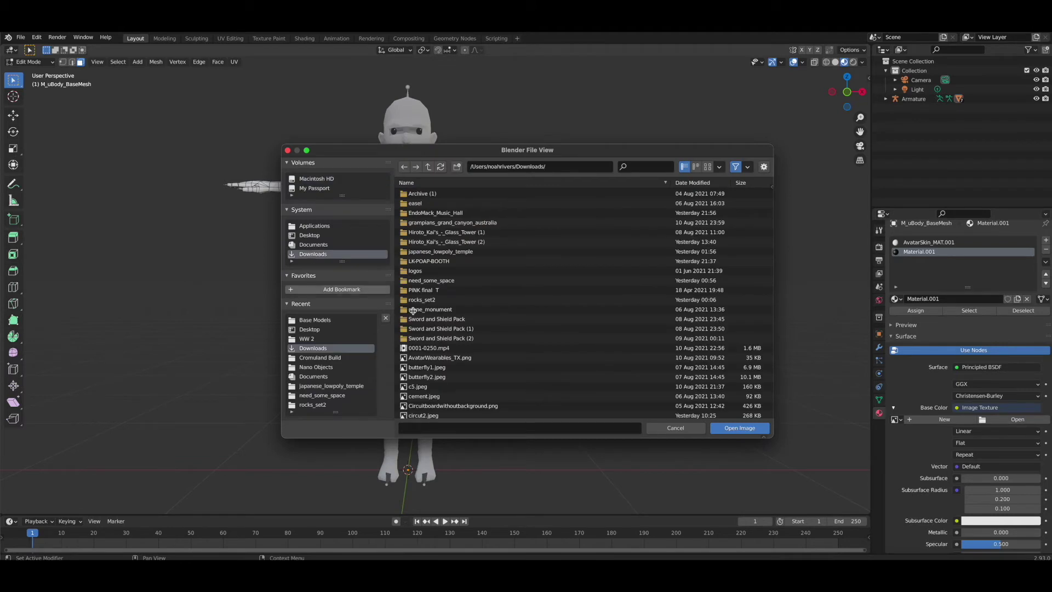
left_click(306, 237)
scroll(505, 327, "down", 8)
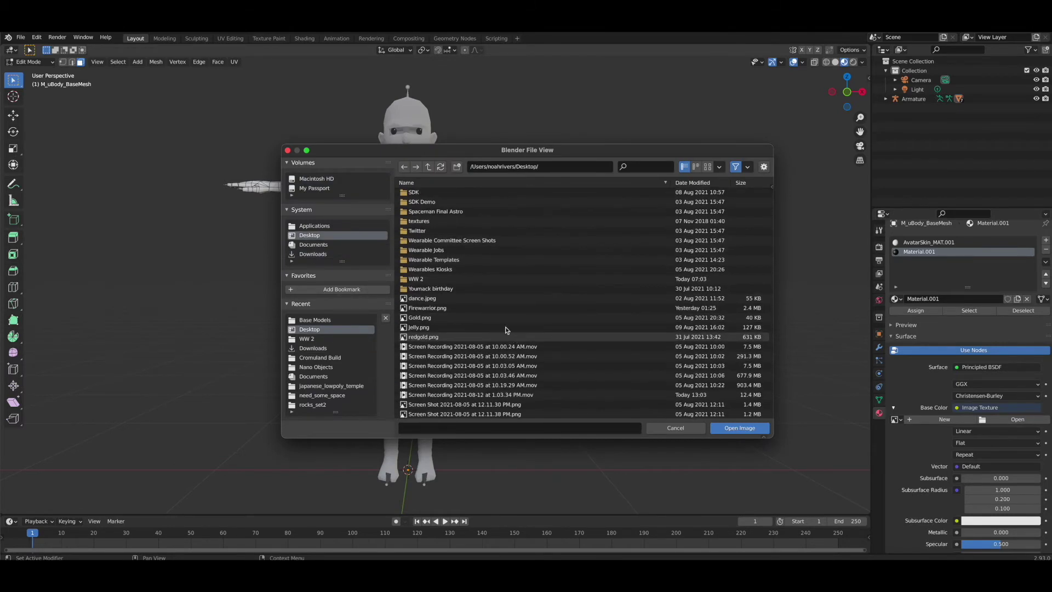
double_click(441, 275)
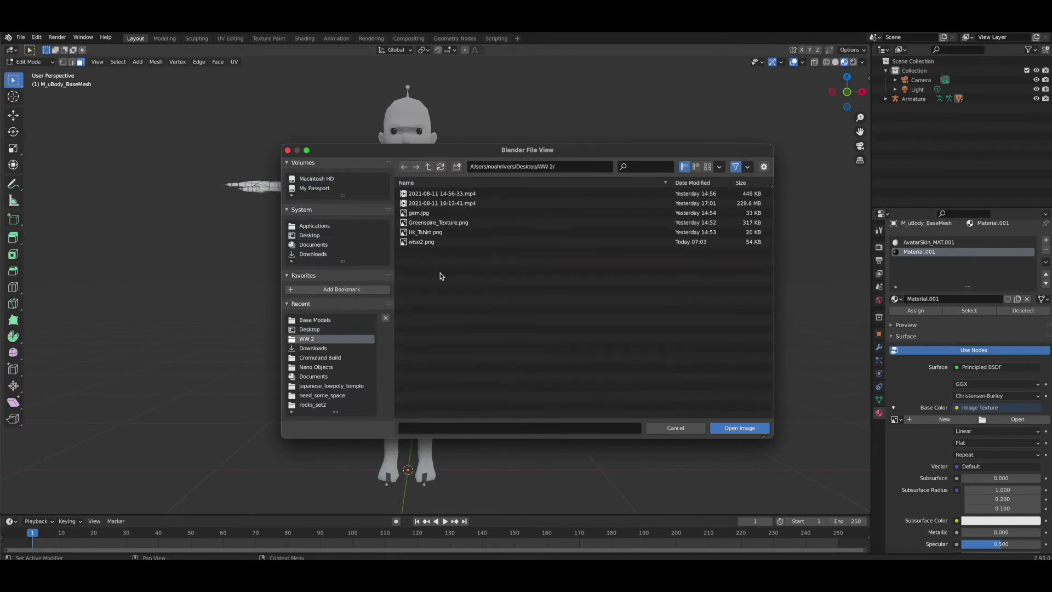
double_click(451, 227)
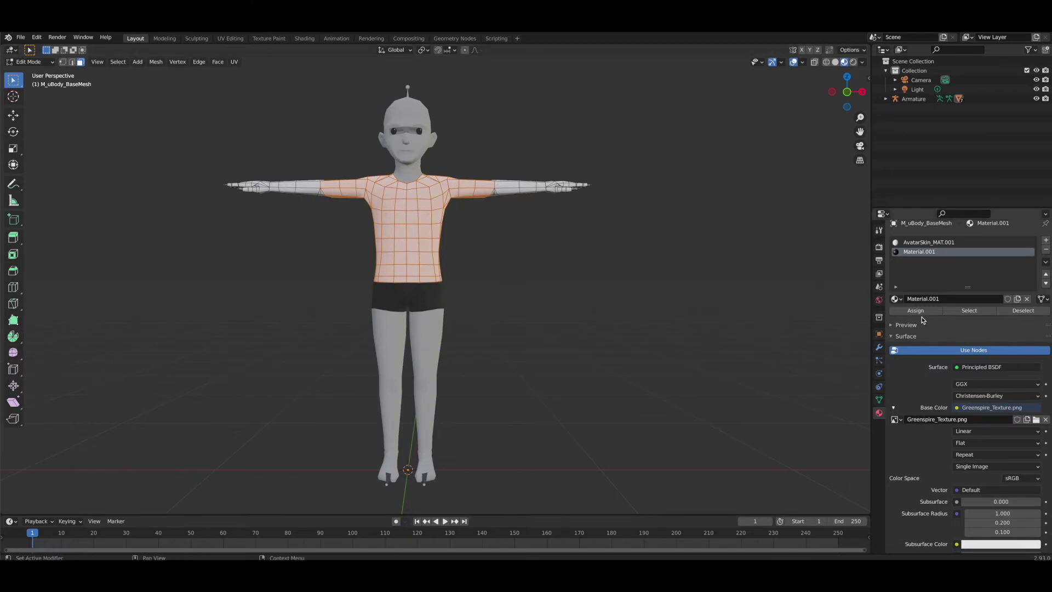
left_click(915, 311)
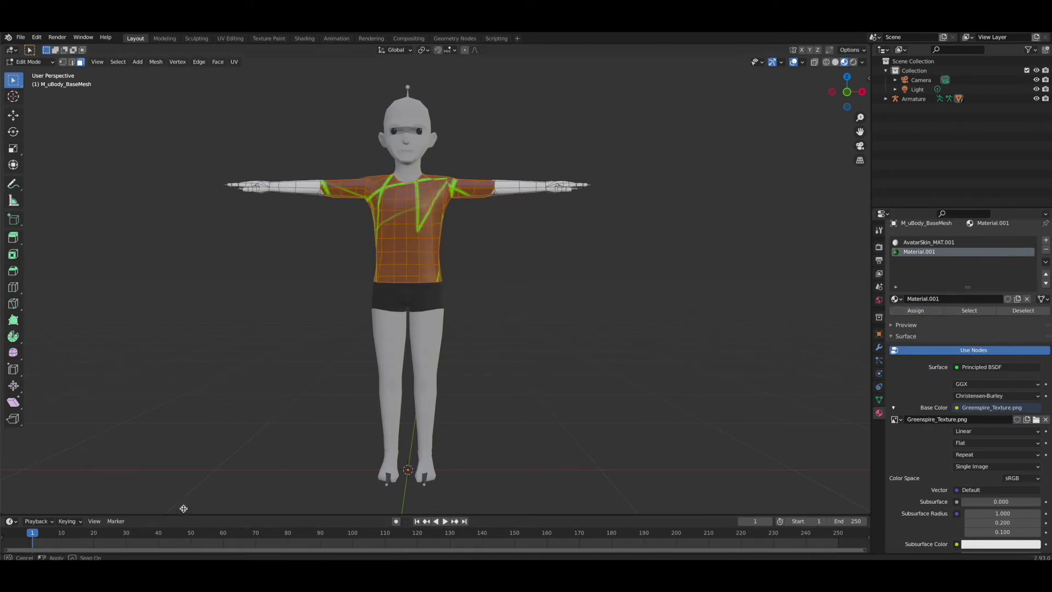
left_click_drag(181, 514, 186, 383)
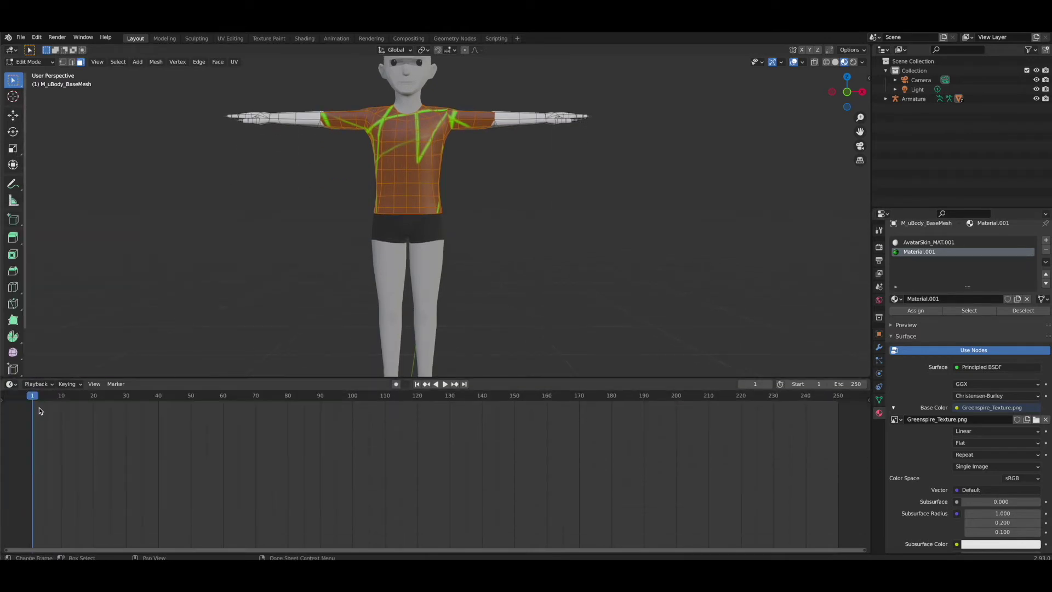
Step: Turn the lower timeline area into a UV Editor and select all the shirt's UV islands
left_click(11, 384)
left_click(29, 432)
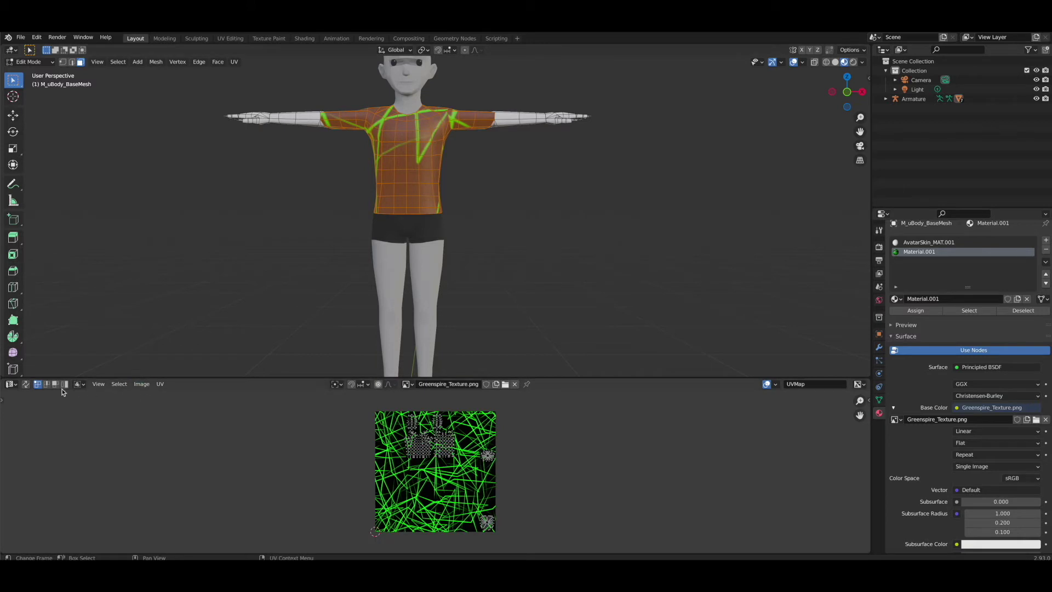
left_click(10, 386)
left_click(24, 434)
left_click_drag(546, 534, 351, 392)
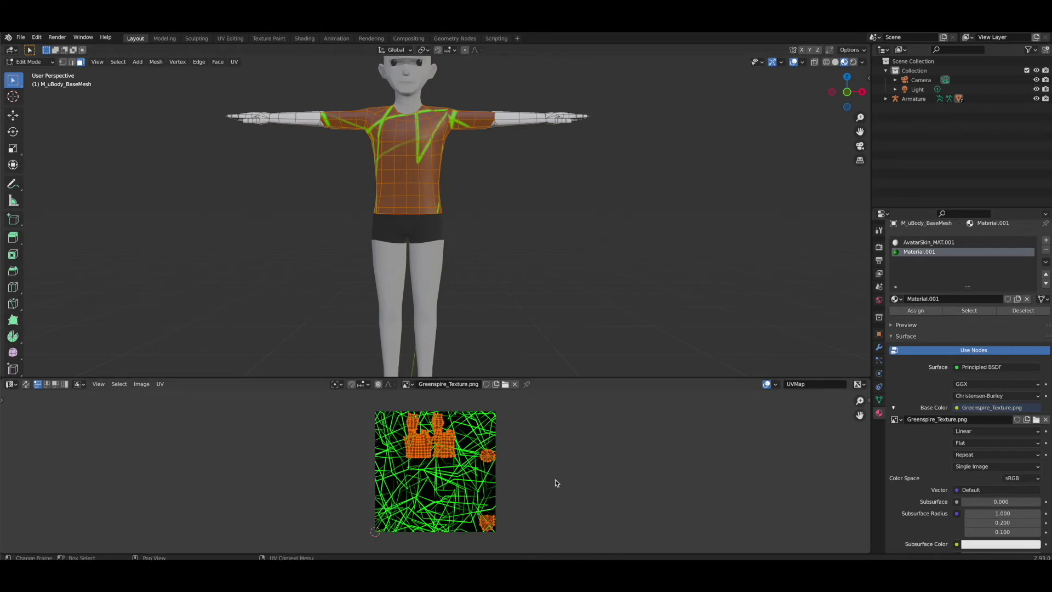
Step: Repeatedly scale and move the UV islands so the green lines cover the shirt, then deselect
key("s")
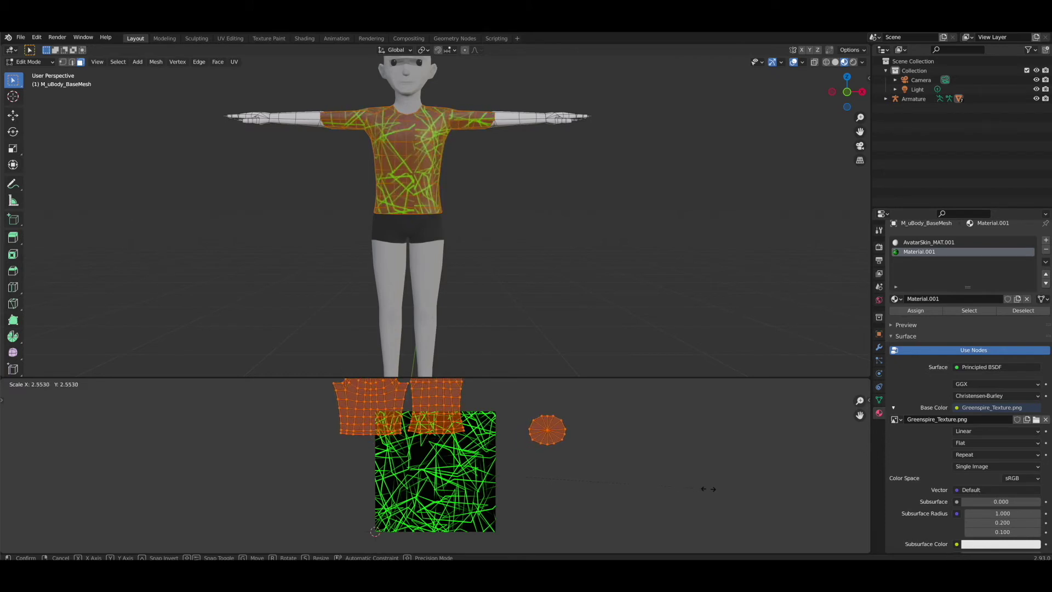
left_click(706, 490)
key("g")
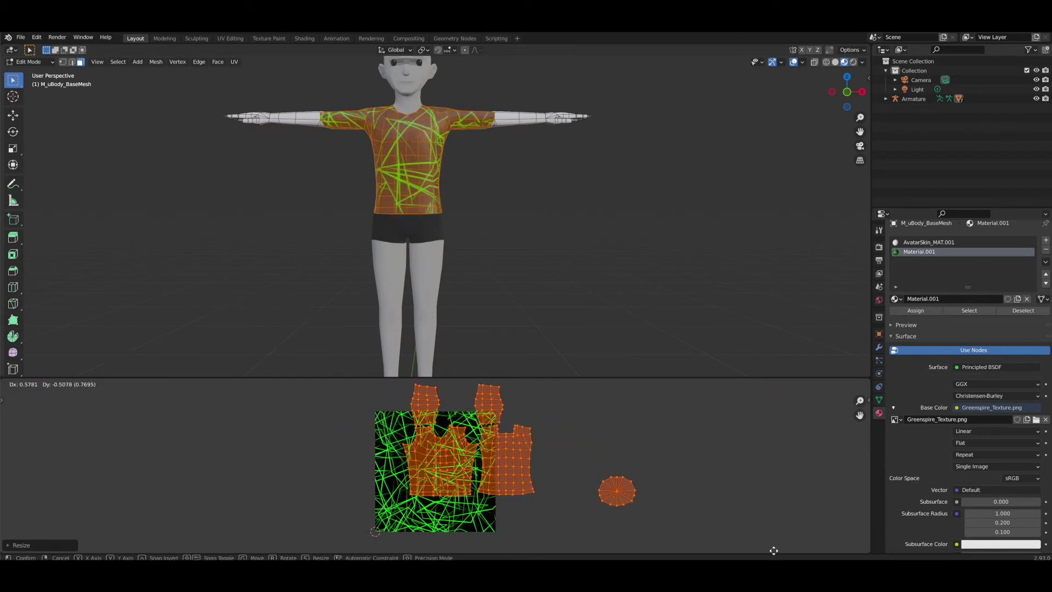
left_click(768, 383)
key("s")
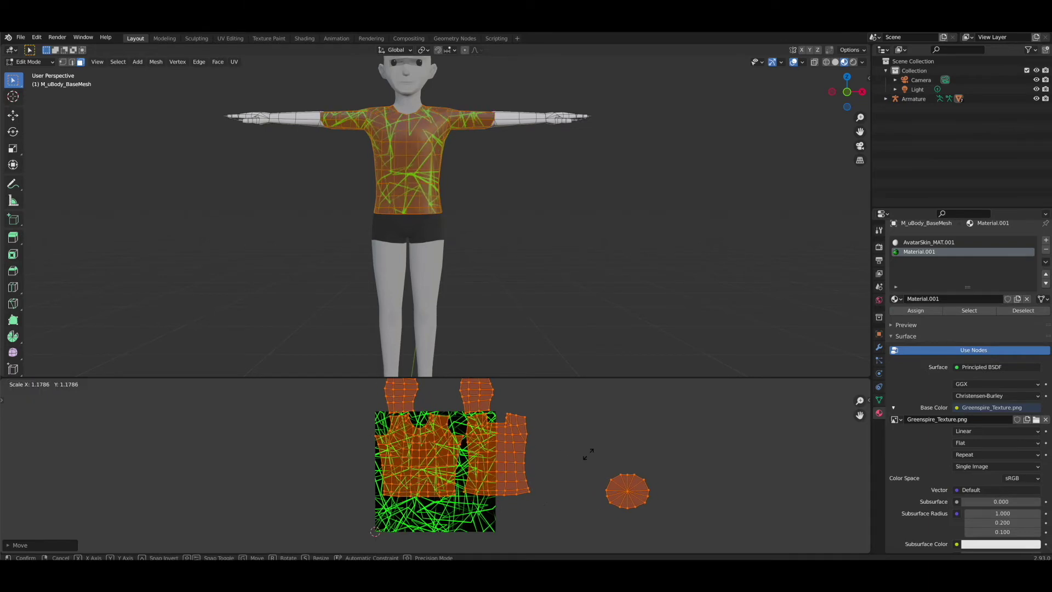
left_click(591, 456)
key("g")
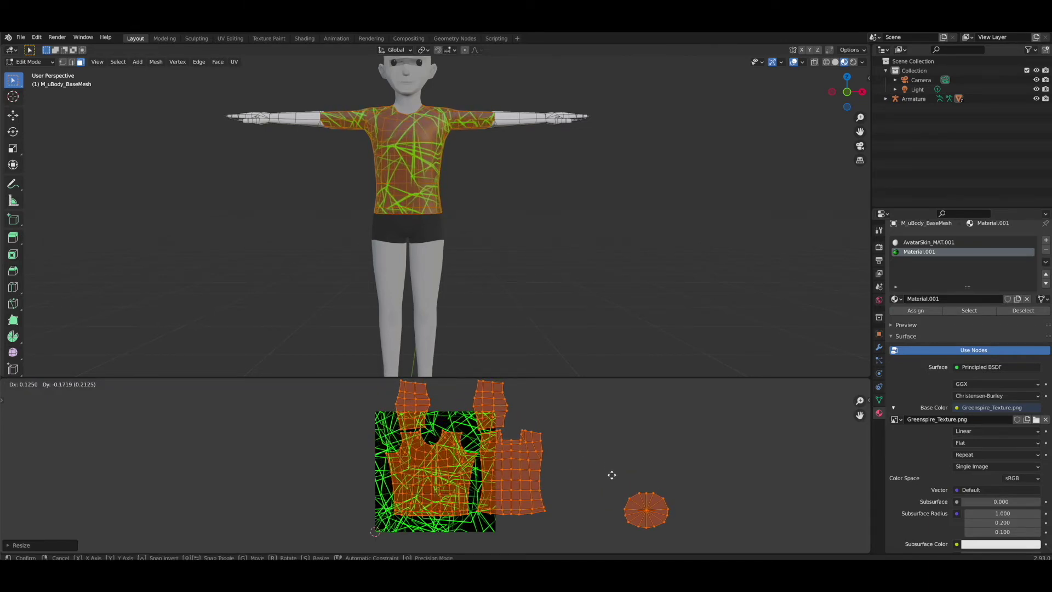
left_click(614, 478)
key("s")
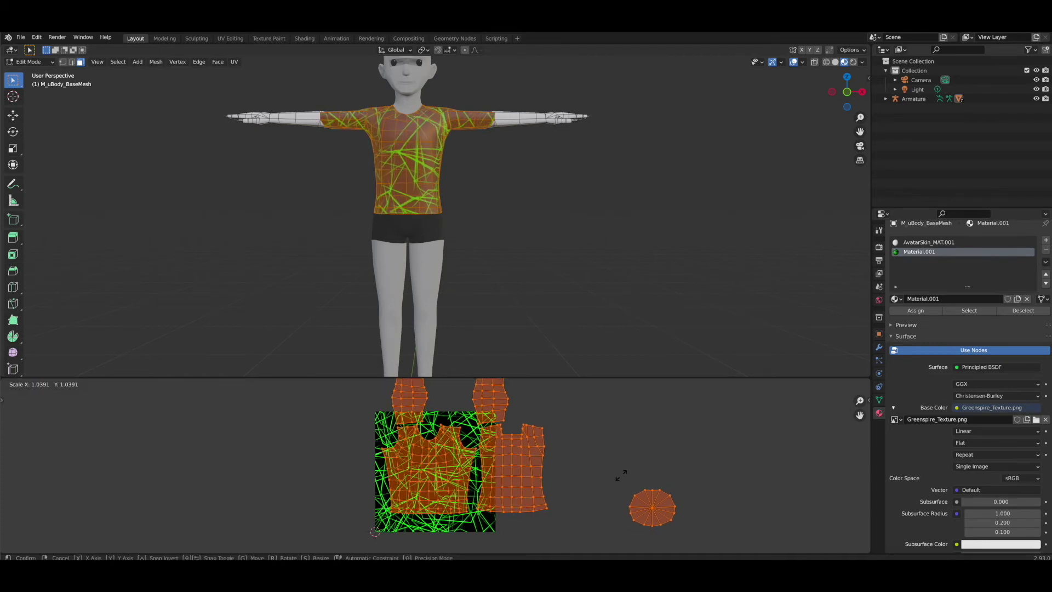
left_click(617, 477)
key("g")
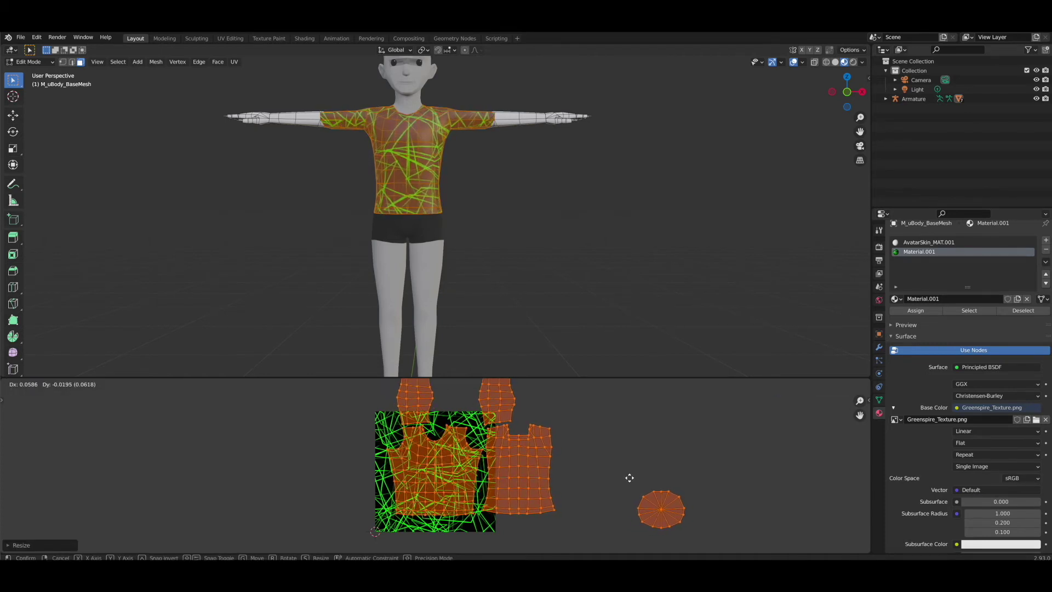
left_click(629, 478)
key("alt+a")
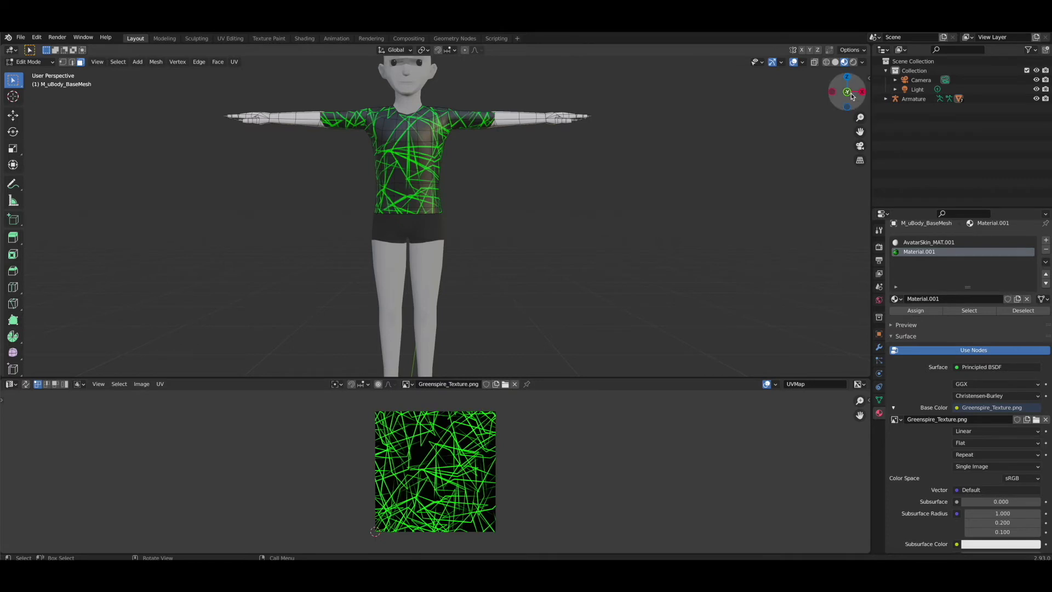
mouse_move(847, 92)
left_mouse_down()
mouse_move(893, 93)
mouse_move(846, 97)
left_mouse_up()
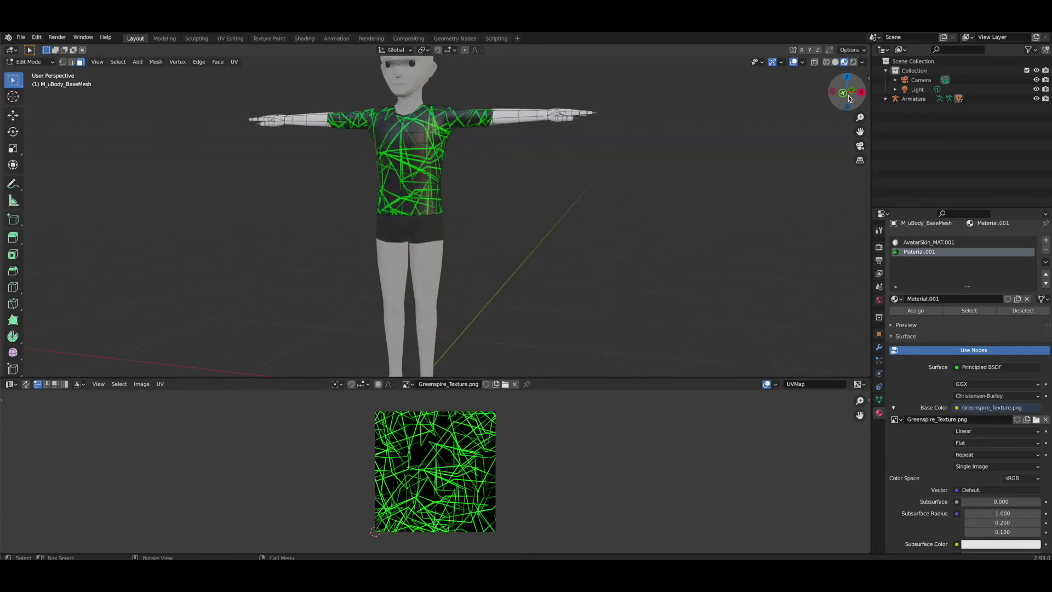
Step: Rename the shirt material from Material.001 to 'Flat Base With Glow'
left_click(846, 97)
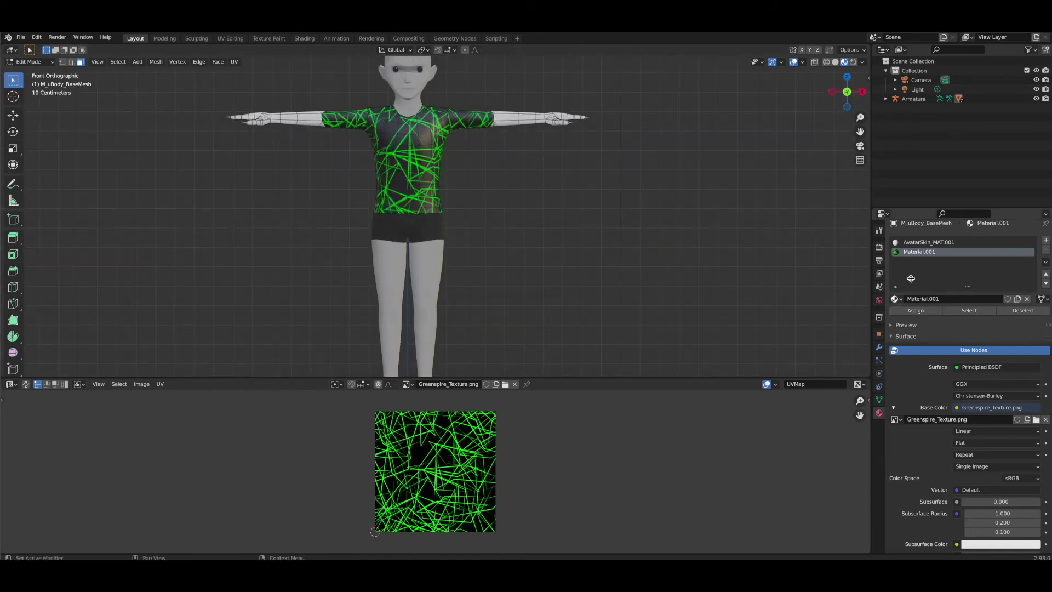
left_click(938, 299)
type("Flat BAs")
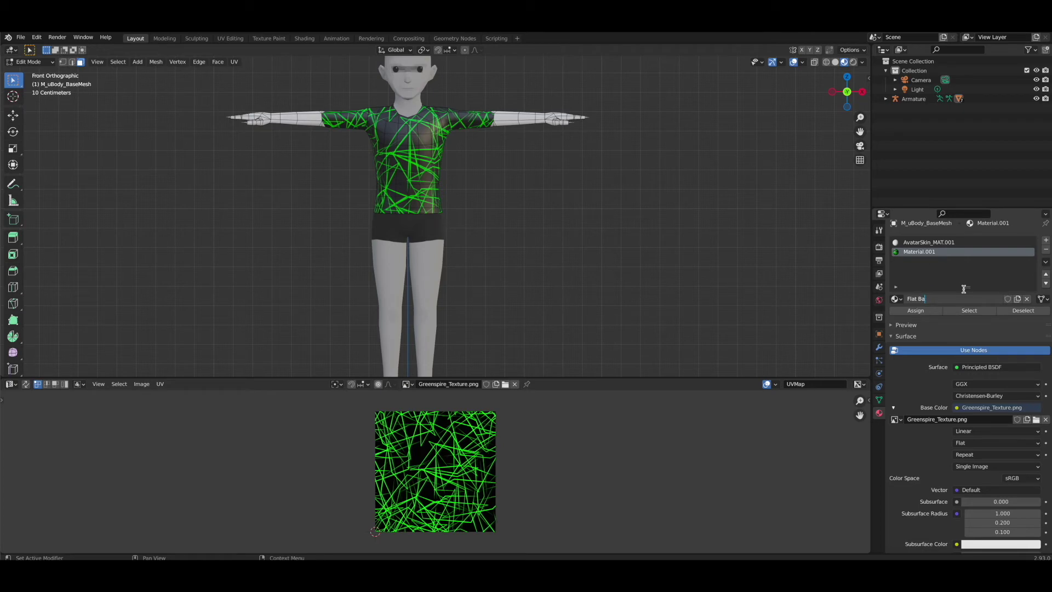
type(" With Glow")
key("Return")
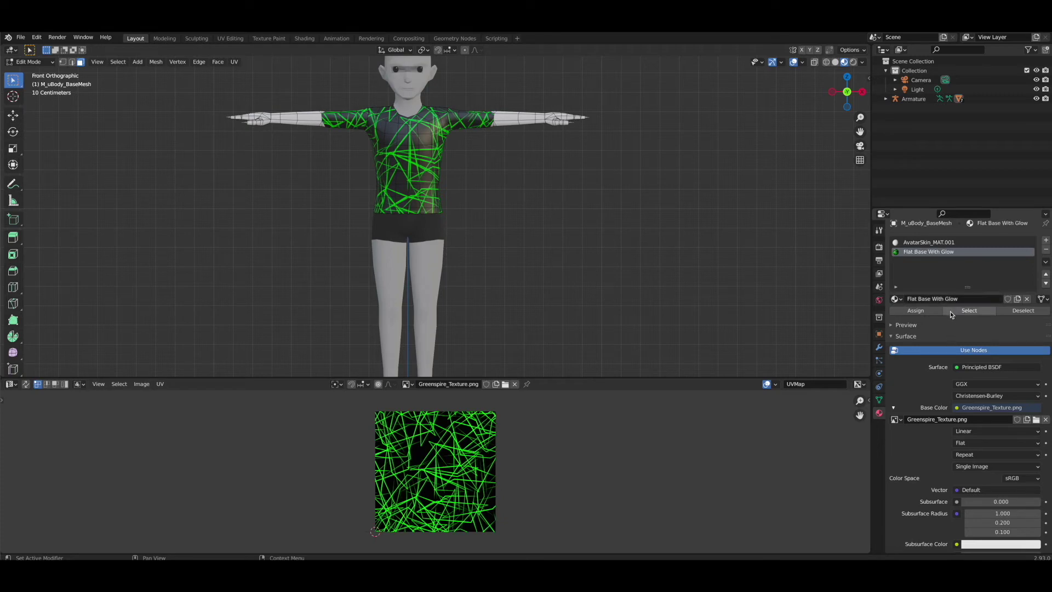
scroll(950, 310, "down", 2)
scroll(950, 310, "up", 3)
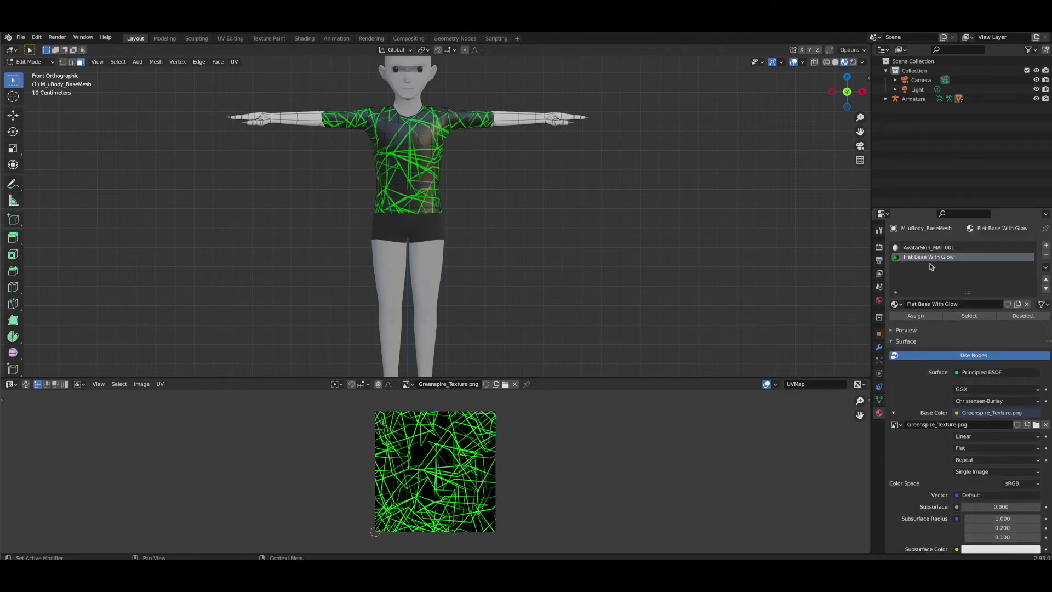
Step: Feed Hk_Tshirt.png from Desktop/WW 2 into the material's Emission input as an Image Texture
scroll(966, 349, "down", 5)
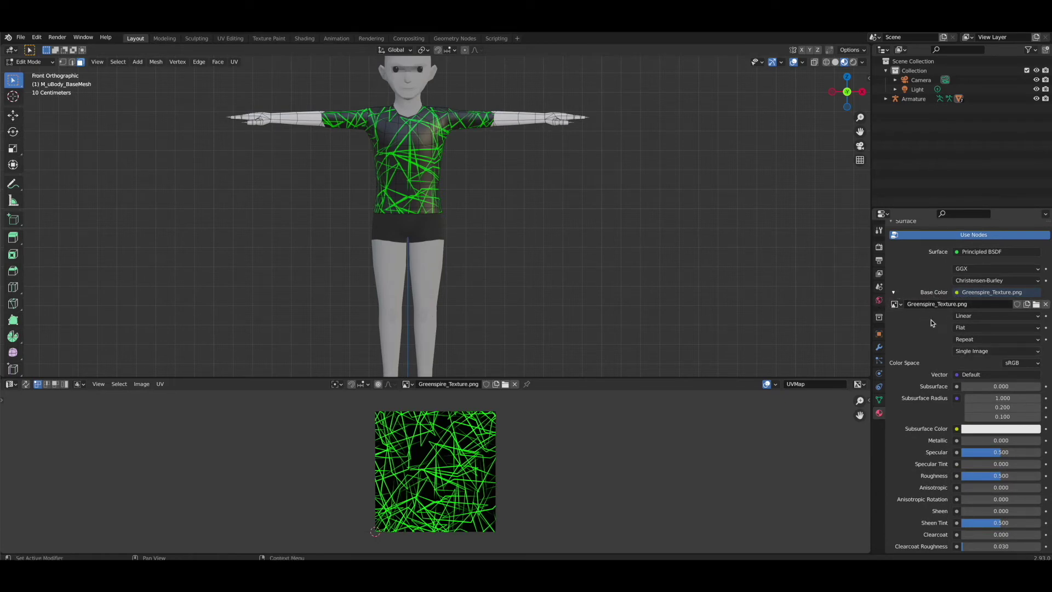
scroll(932, 323, "down", 10)
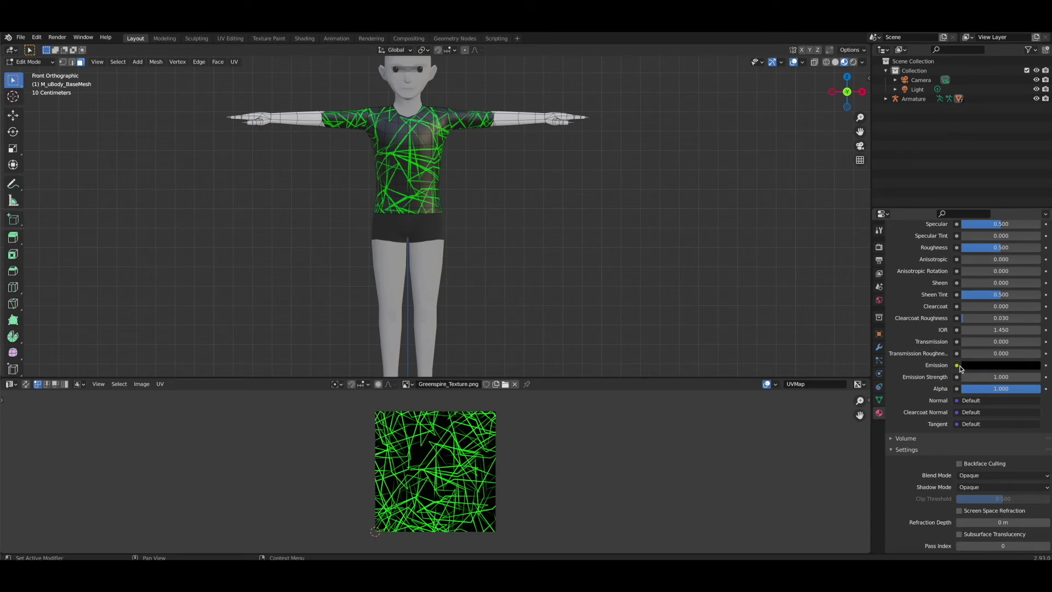
scroll(960, 368, "down", 1)
left_click(958, 365)
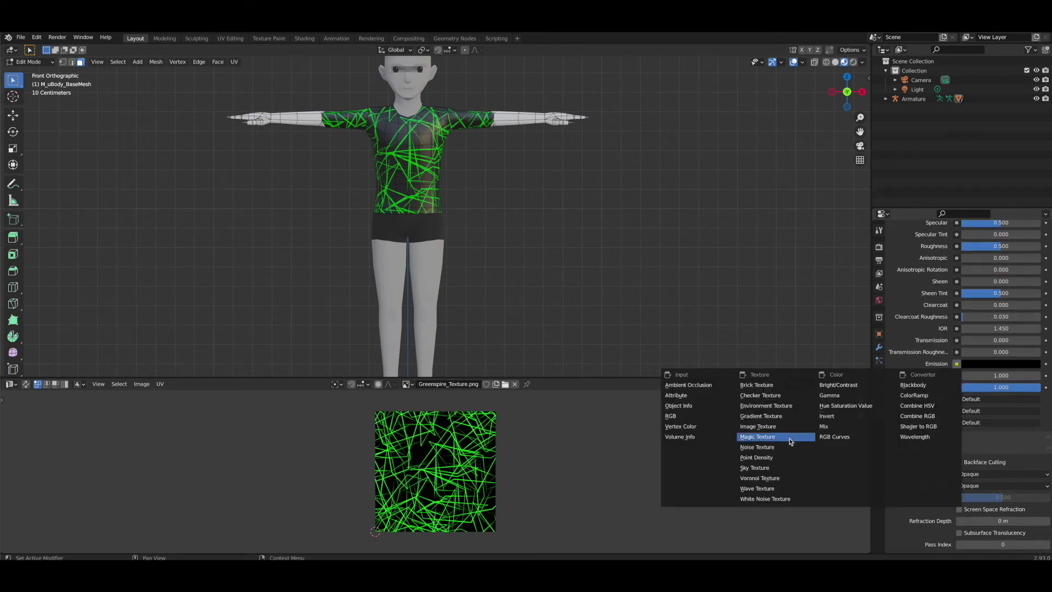
left_click(772, 431)
left_click(1015, 376)
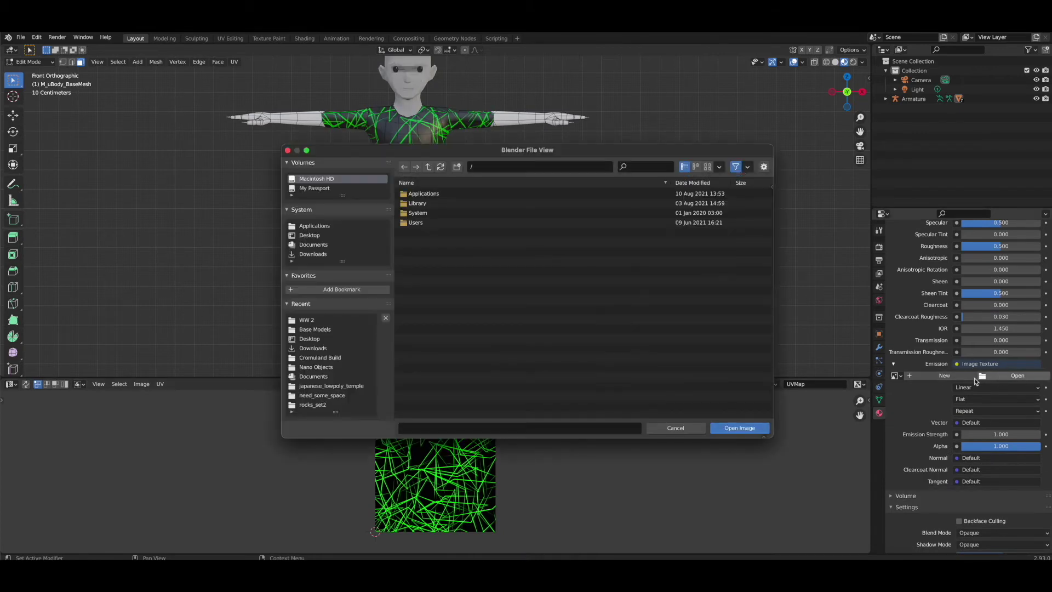
left_click(310, 235)
scroll(459, 367, "down", 5)
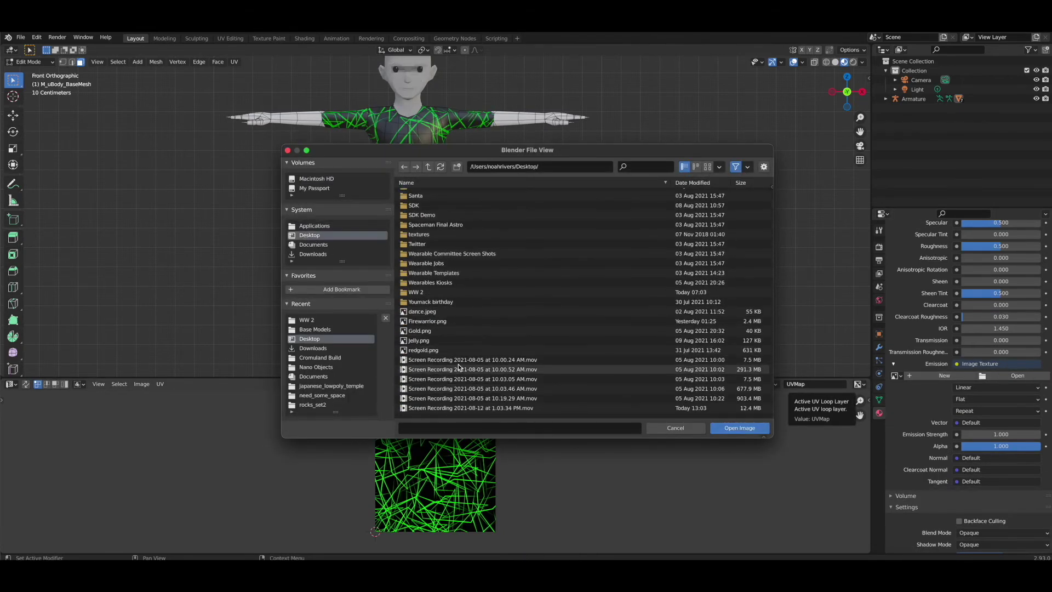
left_click(431, 291)
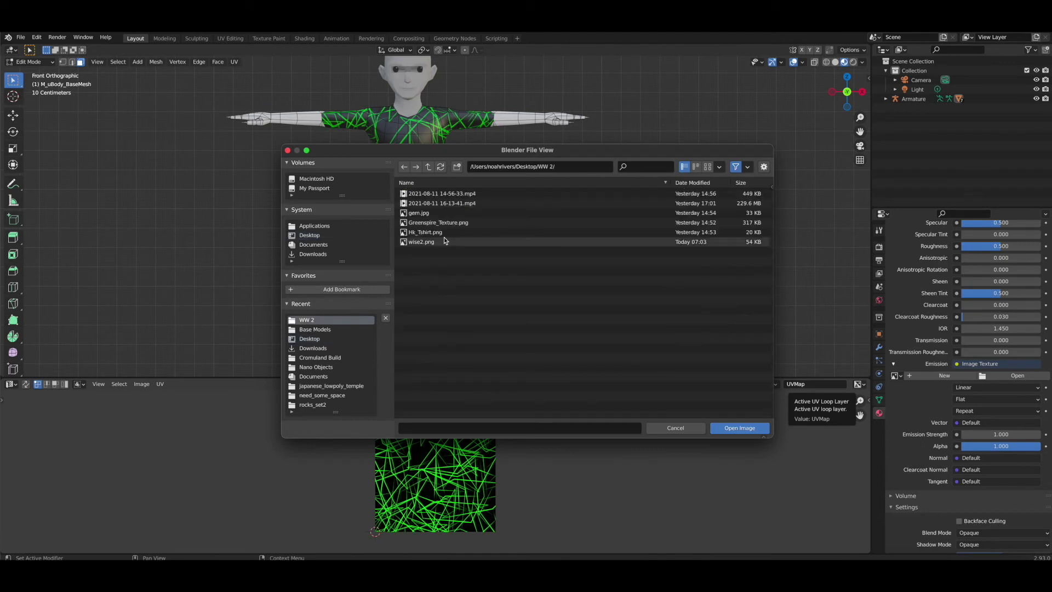
double_click(424, 231)
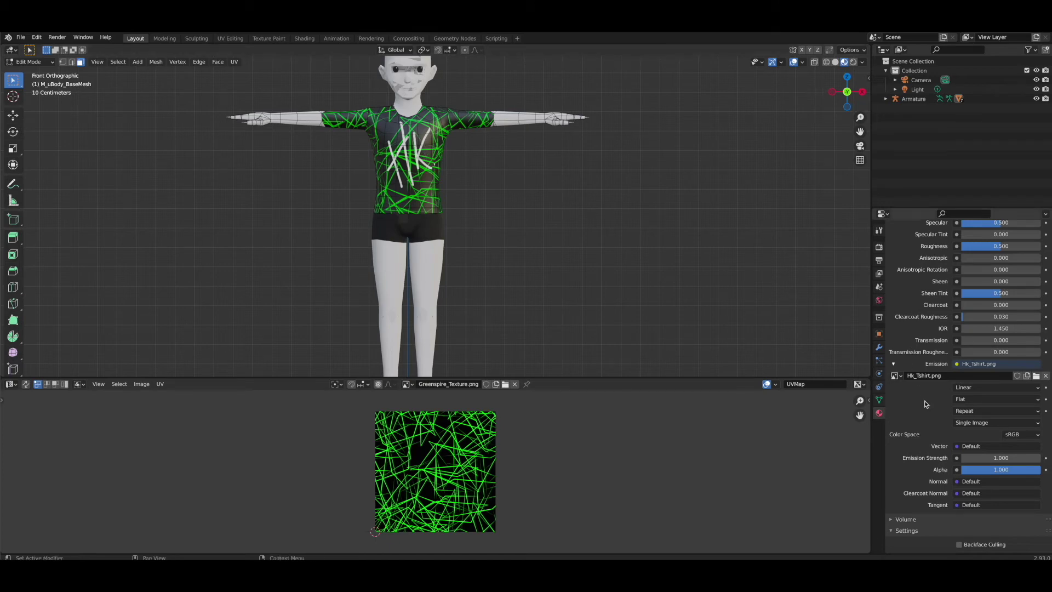
Step: Select the shirt's back faces and scale their UV islands down to keep the HK logo off the back
left_click(853, 63)
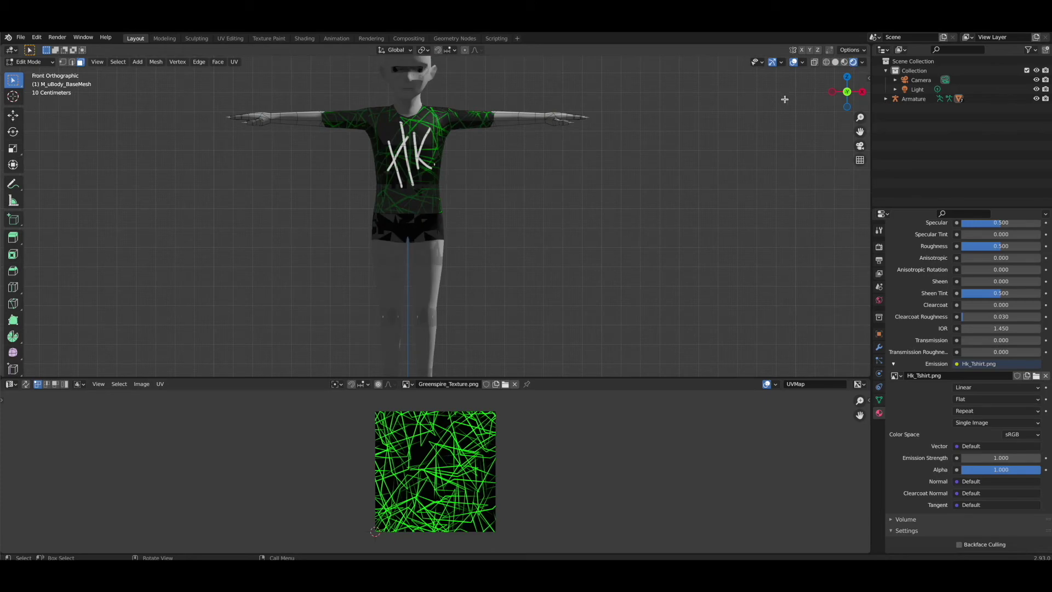
left_click(844, 62)
mouse_move(847, 91)
left_mouse_down()
mouse_move(768, 95)
mouse_move(648, 149)
left_mouse_up()
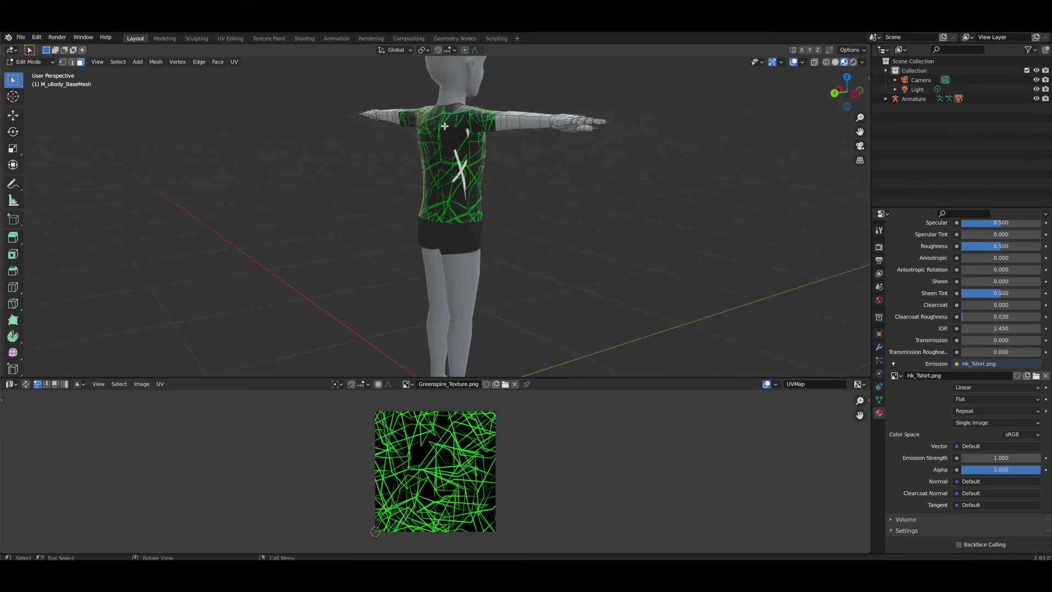
left_click_drag(444, 126, 469, 212)
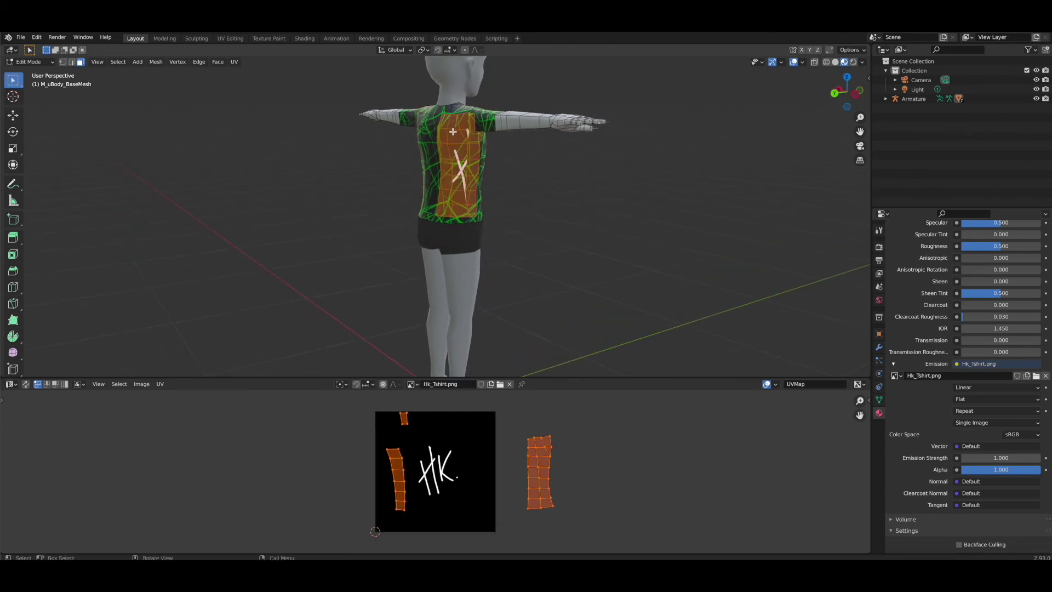
left_click(539, 203)
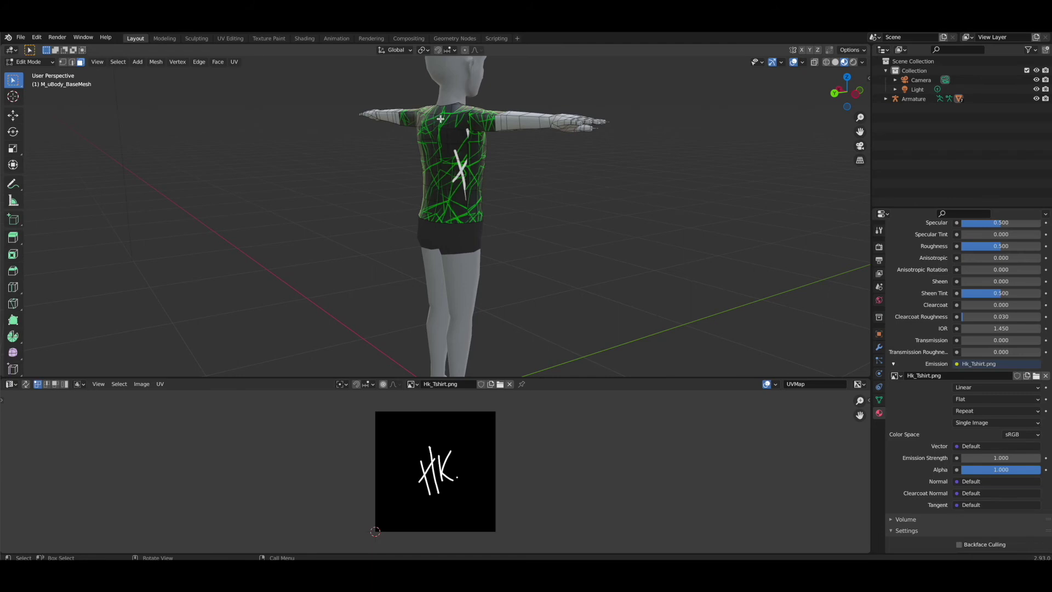
left_click_drag(440, 118, 475, 211)
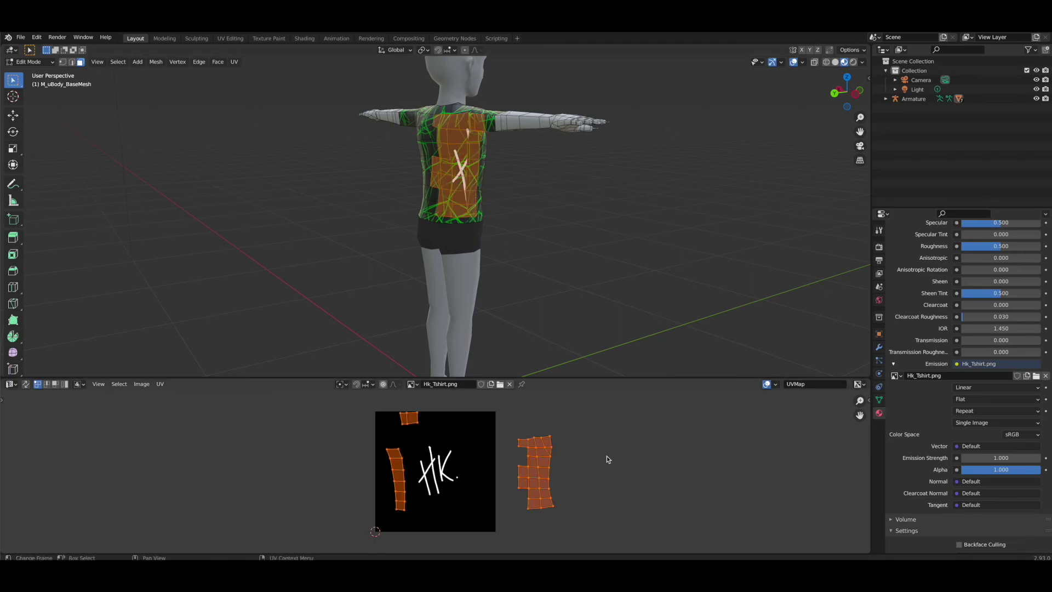
key("s")
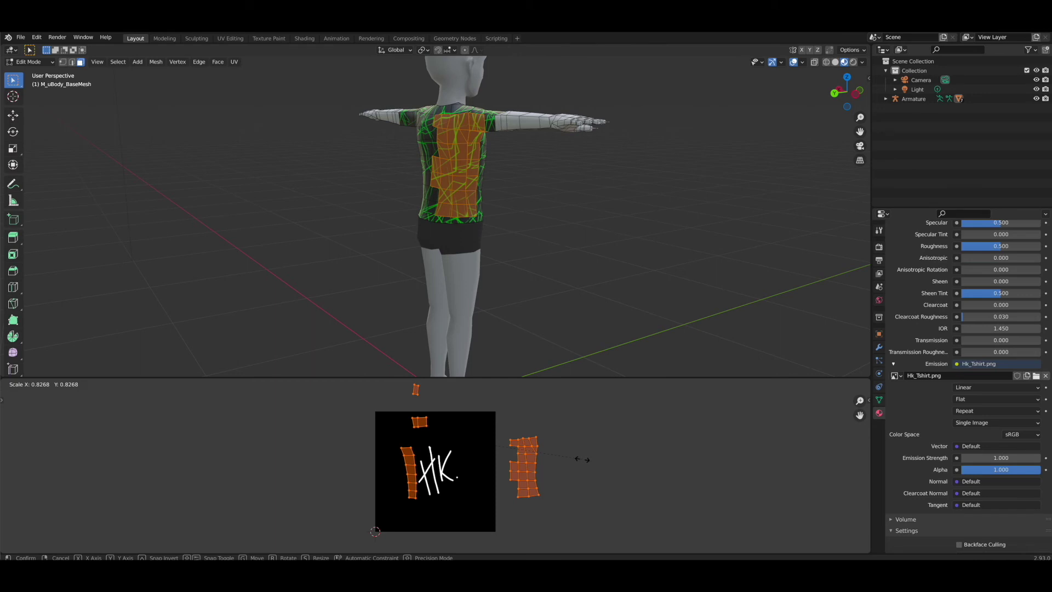
left_click(582, 459)
left_click(564, 219)
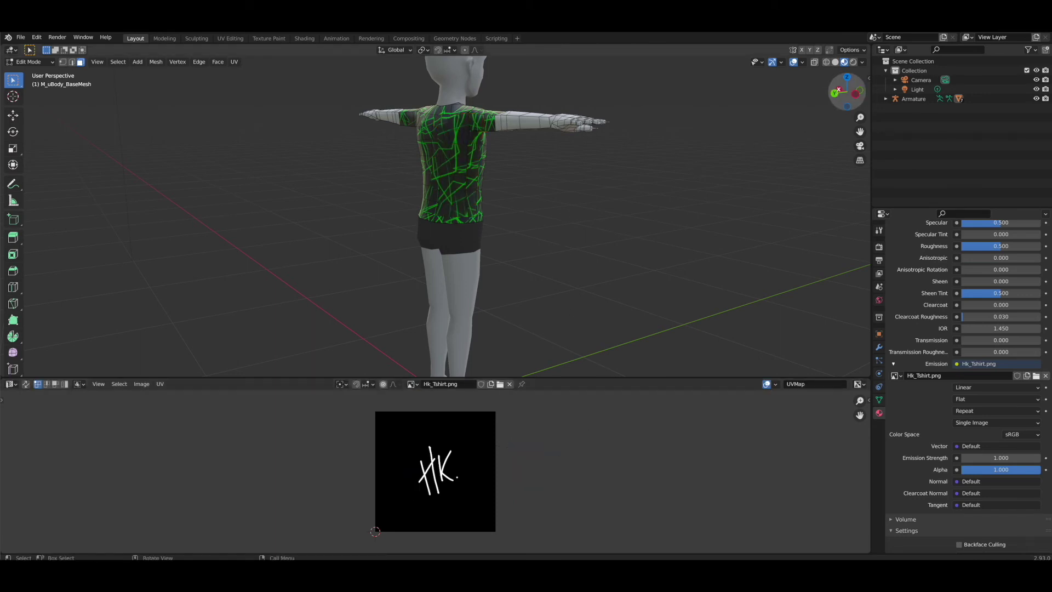
middle_click_drag(438, 219, 712, 236)
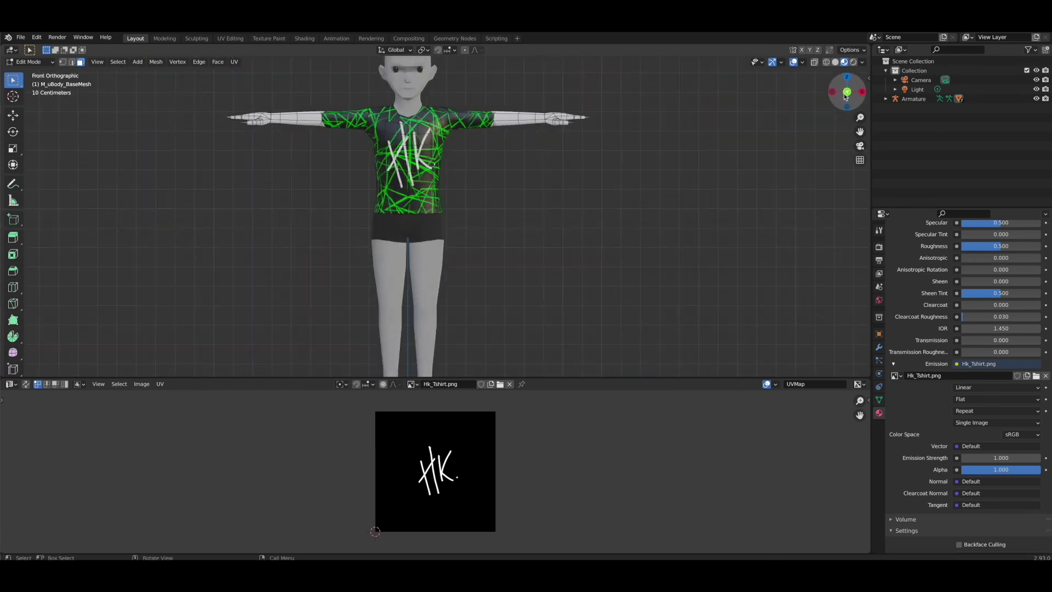
Step: Set Emission Strength to 0.5, then 0.2, and check the faint glow in Rendered shading
left_click(1001, 458)
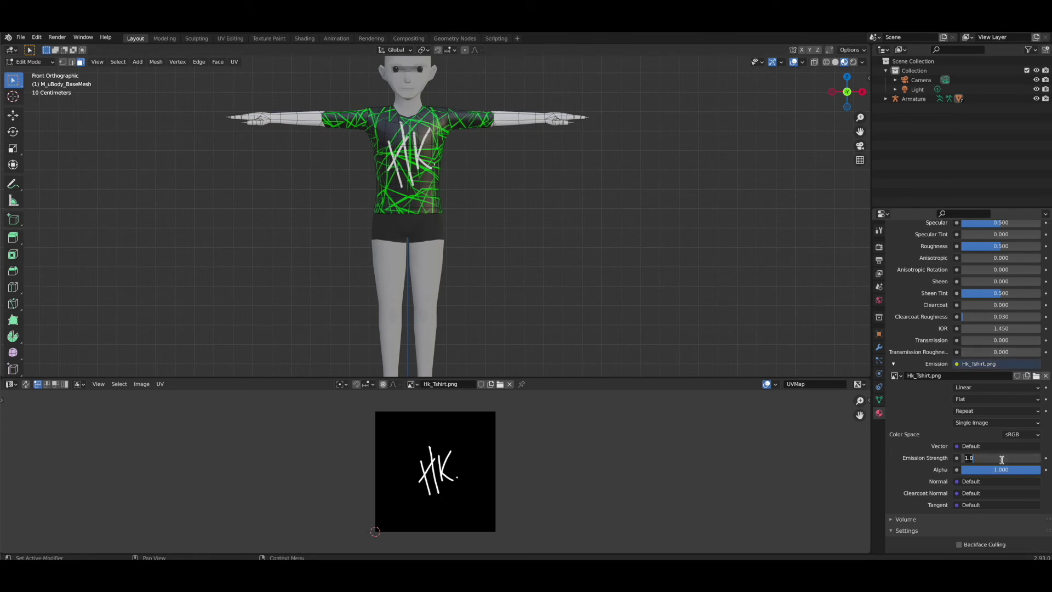
type(".5")
key("Return")
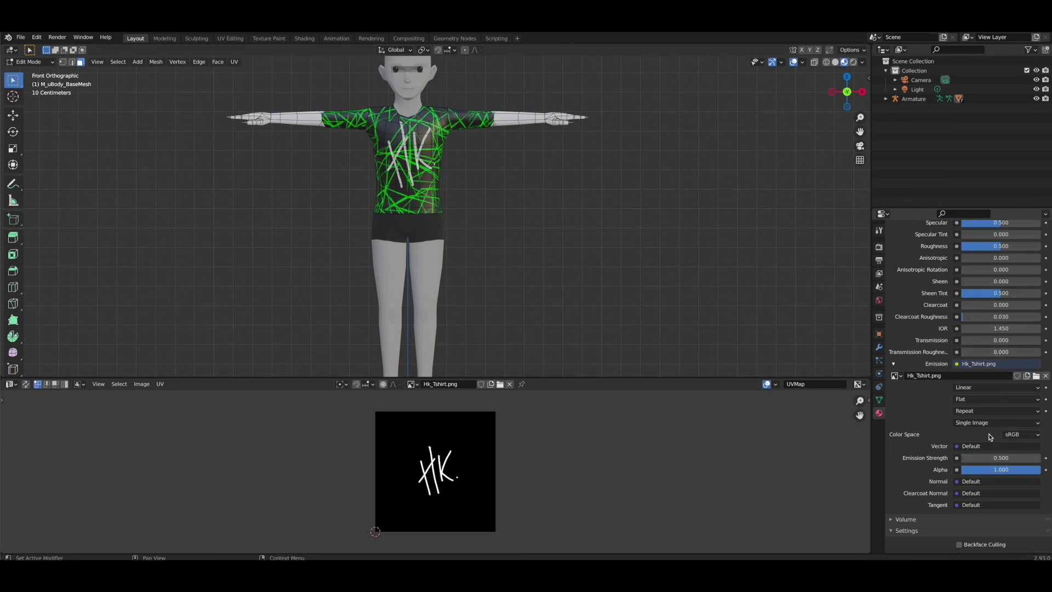
left_click(1006, 457)
type(".2")
key("Return")
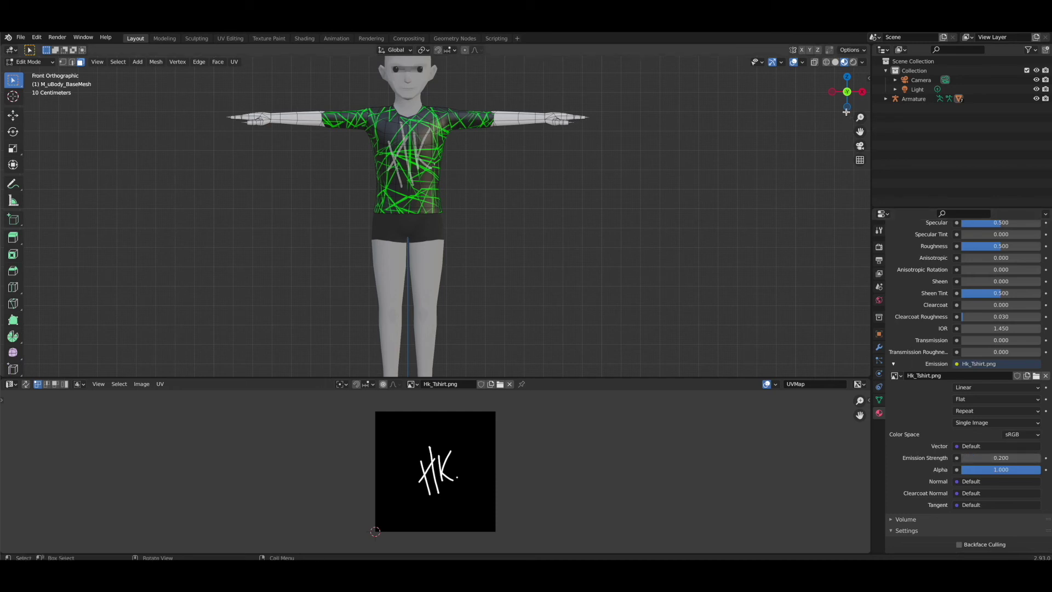
mouse_move(846, 113)
left_mouse_down()
mouse_move(863, 104)
mouse_move(853, 101)
mouse_move(859, 68)
mouse_move(850, 92)
left_mouse_up()
left_click(853, 62)
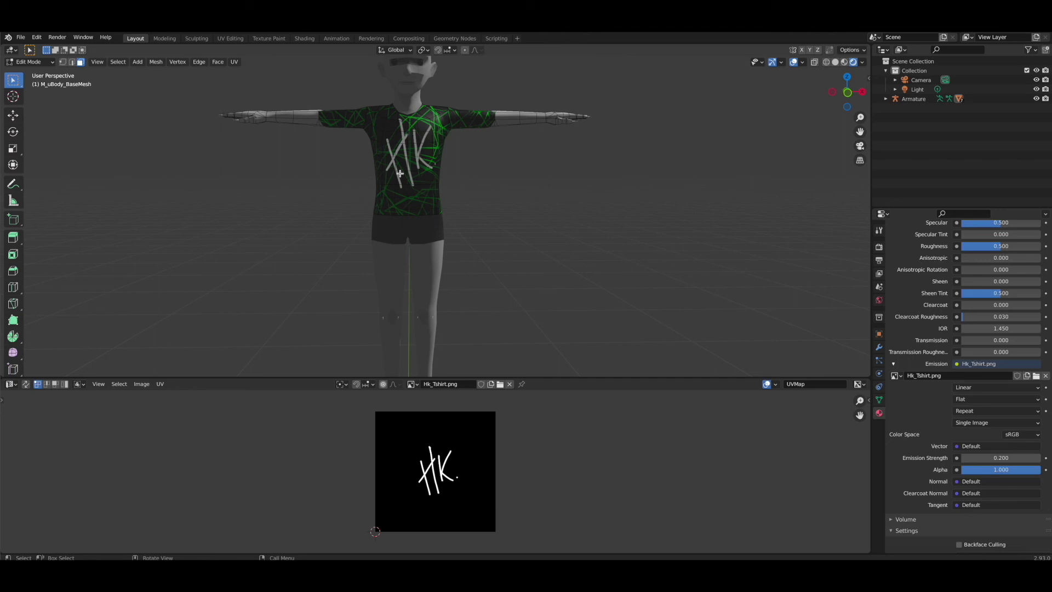
left_click(844, 62)
left_click(848, 93)
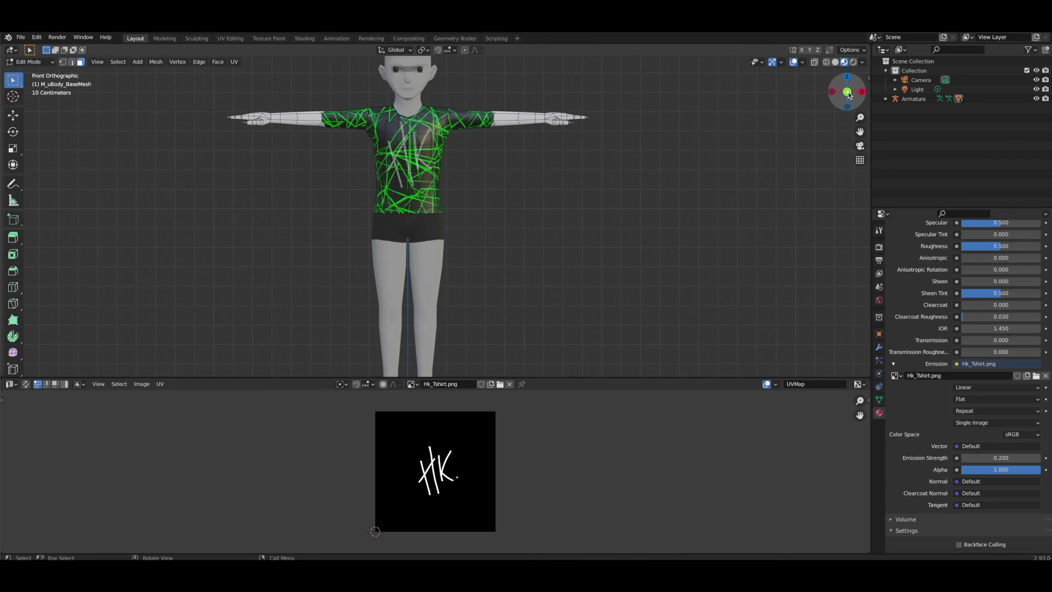
mouse_move(848, 94)
left_mouse_down()
mouse_move(891, 90)
mouse_move(848, 92)
left_mouse_up()
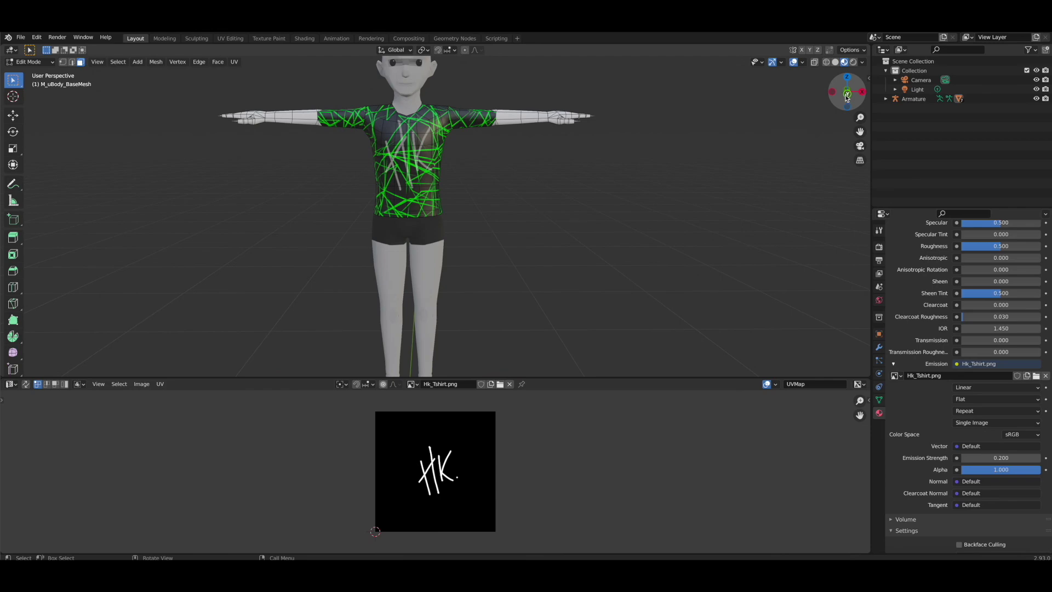
left_click(847, 94)
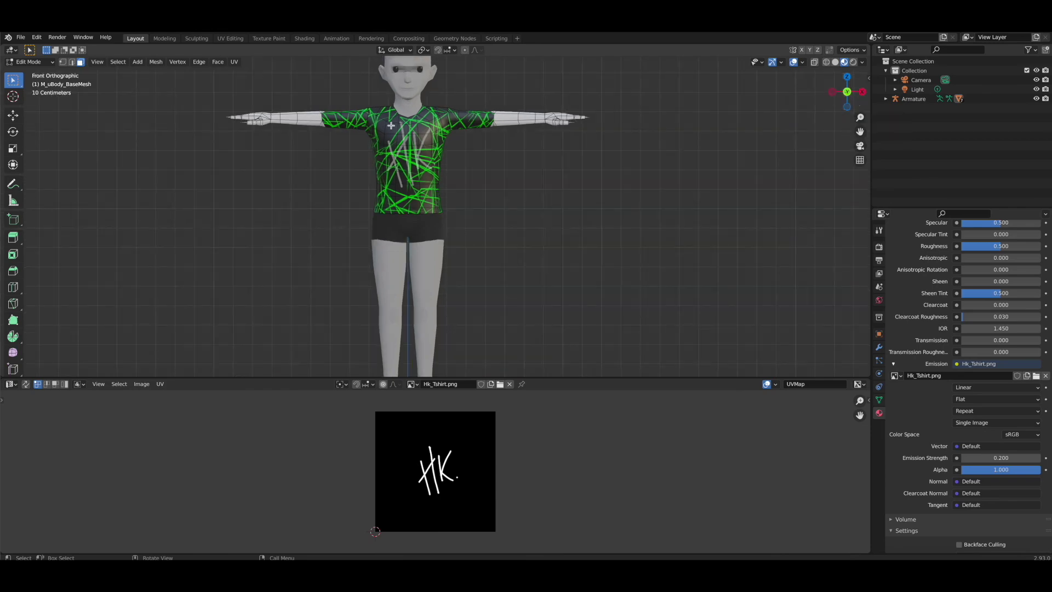